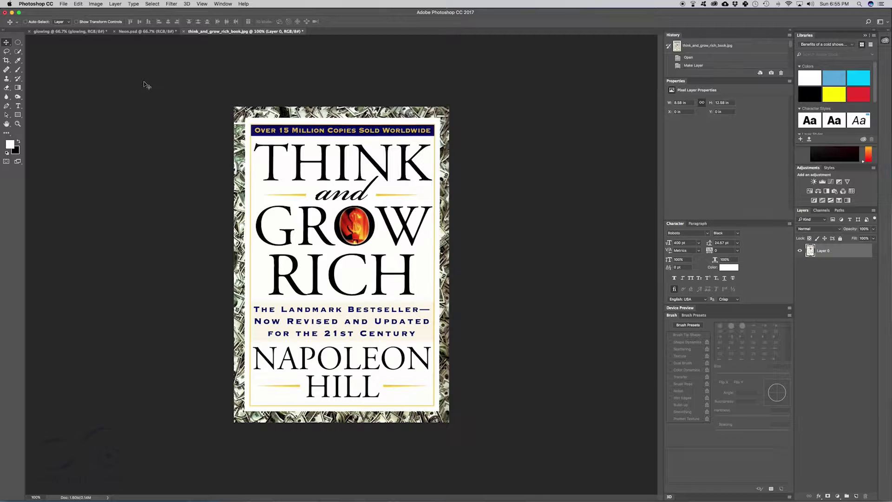
# Step: Open the New Document dialog from the File menu
pyautogui.click(62, 3)
pyautogui.click(68, 12)
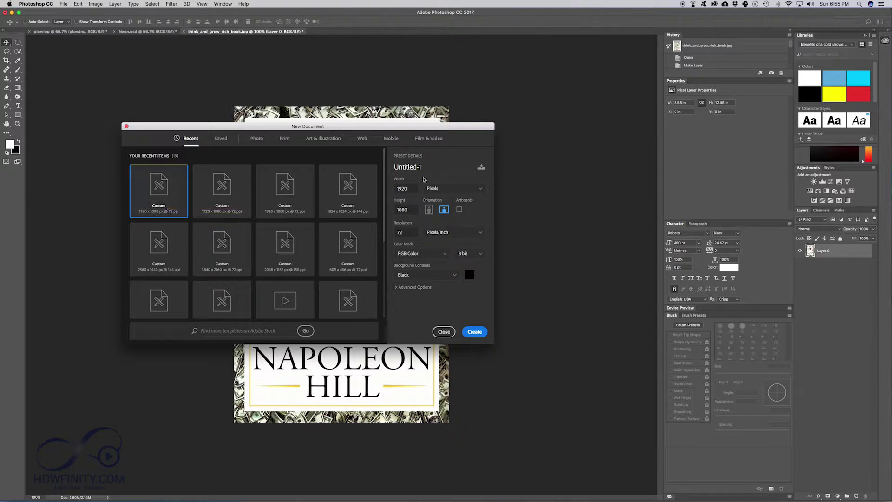
# Step: Name the 1920×1080 black document 'think and grow rich', create it, and switch to the money-case photo
pyautogui.click(428, 167)
pyautogui.write('think and grow rich')
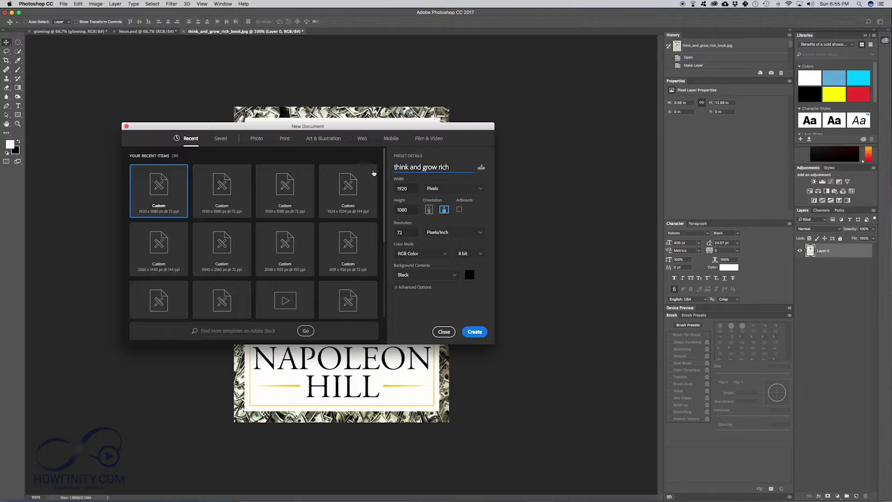
pyautogui.click(474, 330)
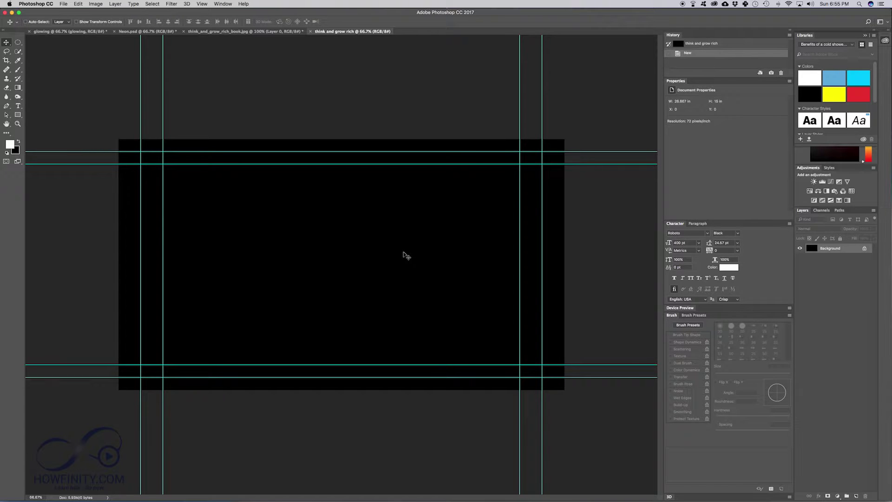
pyautogui.press('super+Tab')
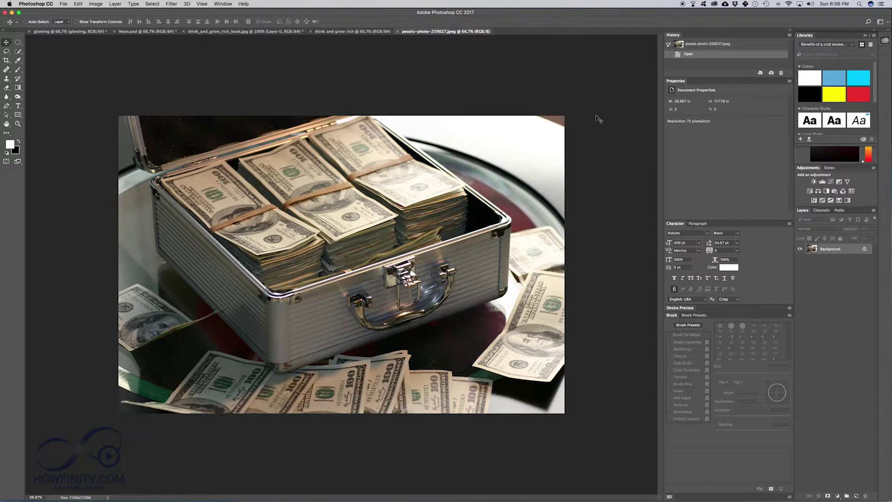
# Step: Copy the money-case photo into 'think and grow rich' as Layer 1 and confirm its size
pyautogui.moveTo(844, 252); pyautogui.dragTo(346, 282)
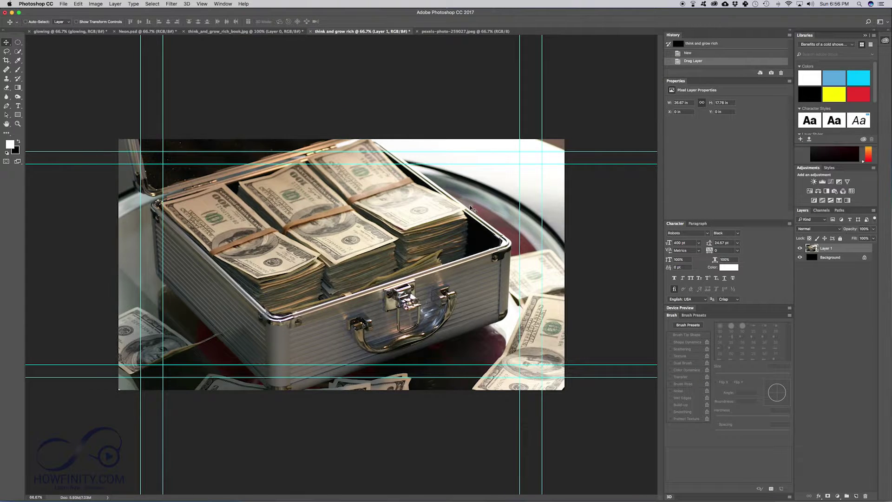
pyautogui.hotkey('ctrl', 't')
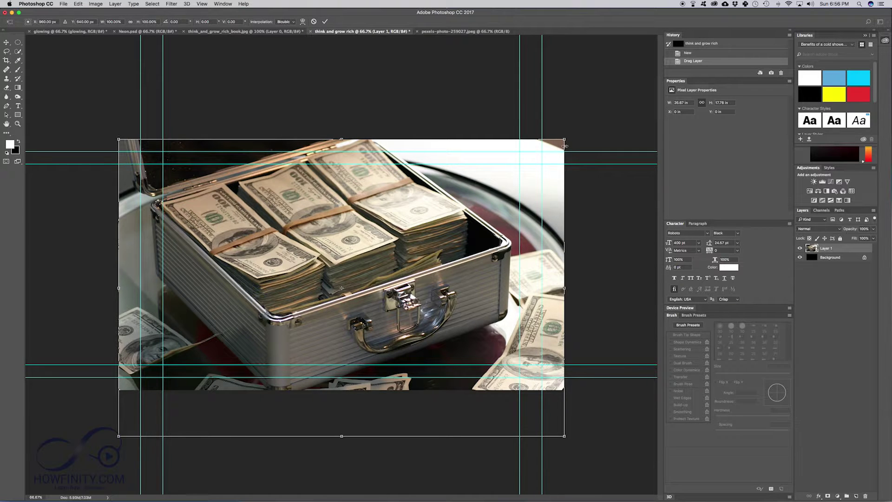
pyautogui.click(325, 22)
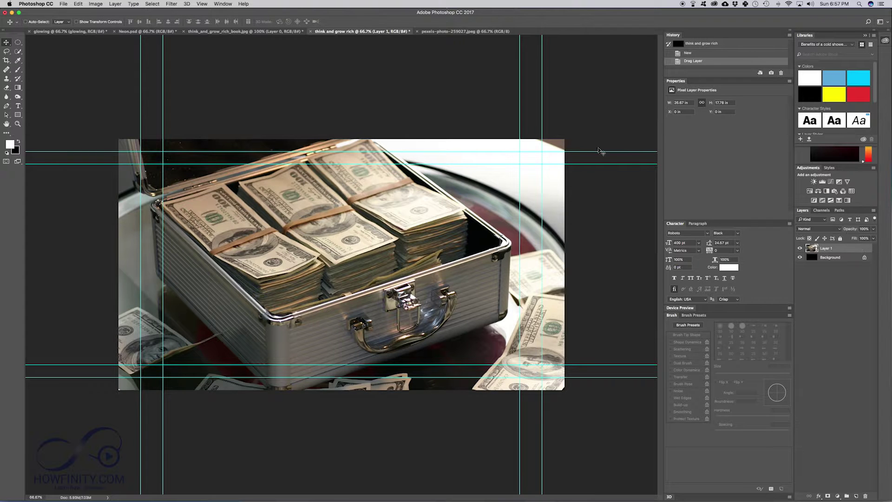
pyautogui.doubleClick(861, 251)
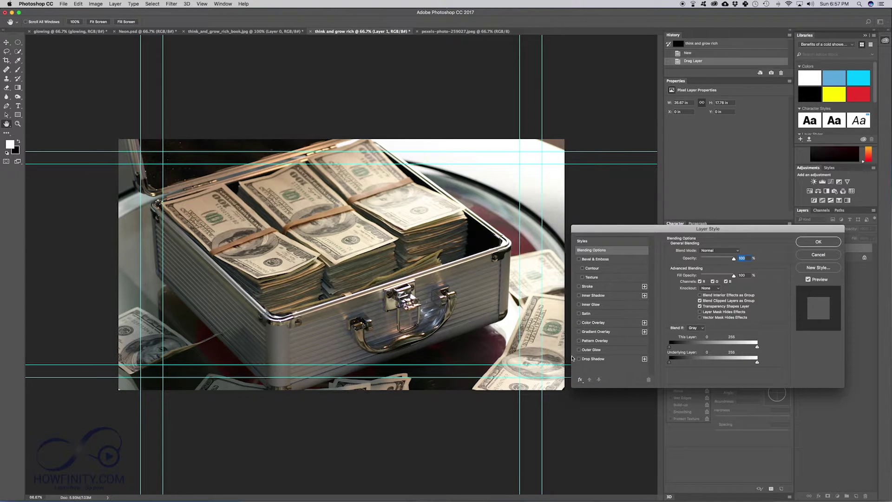
# Step: Add a 35 px inside stroke in bright green #12ff00 to Layer 1
pyautogui.click(579, 287)
pyautogui.click(594, 287)
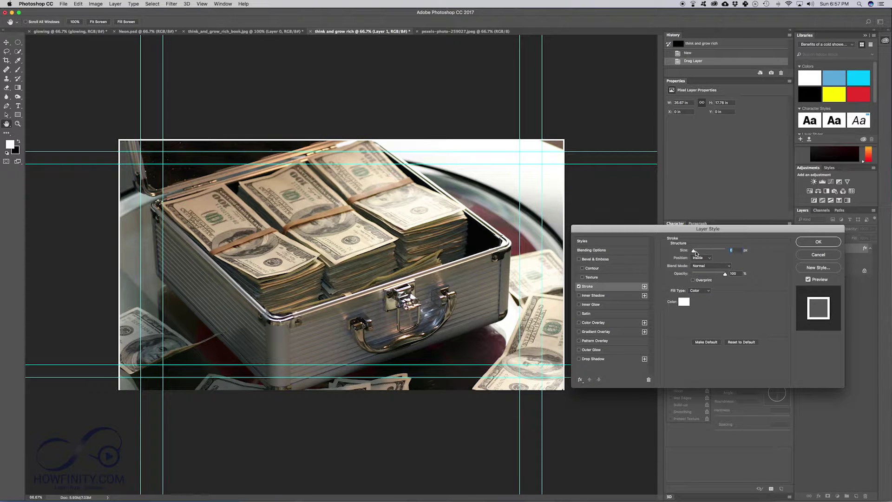
pyautogui.moveTo(693, 252); pyautogui.dragTo(700, 252)
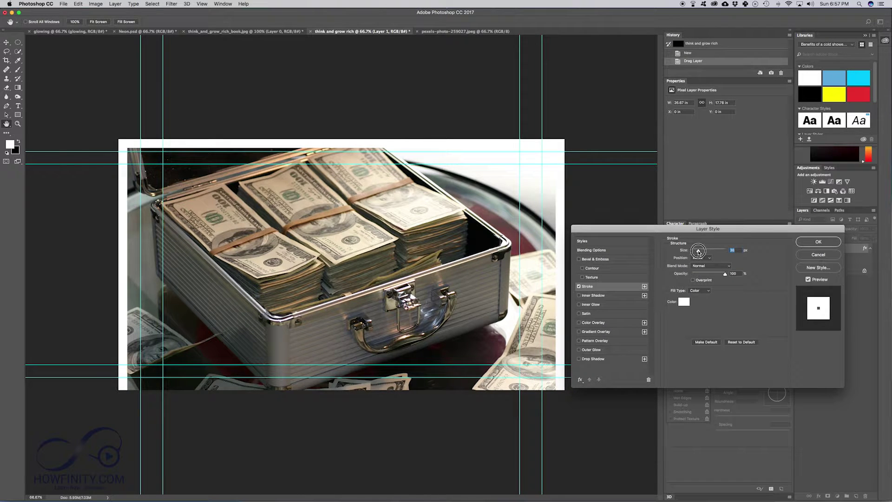
pyautogui.click(699, 251)
pyautogui.moveTo(698, 250); pyautogui.dragTo(697, 251)
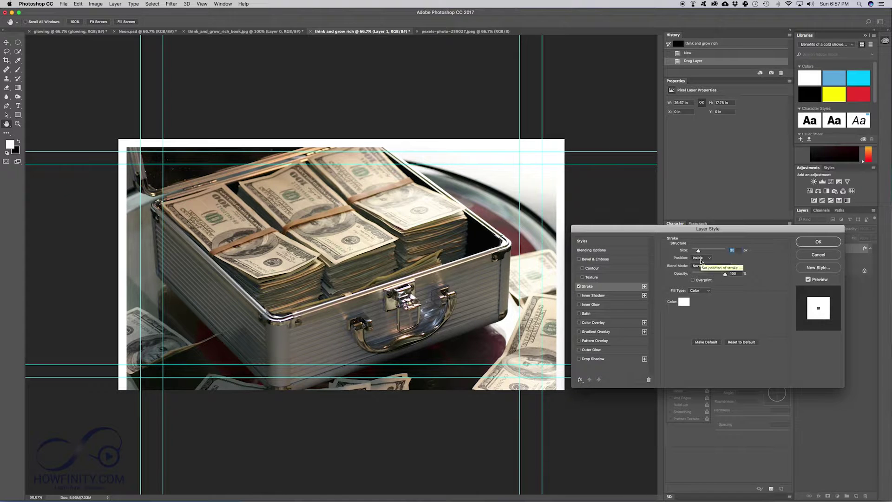
pyautogui.click(684, 302)
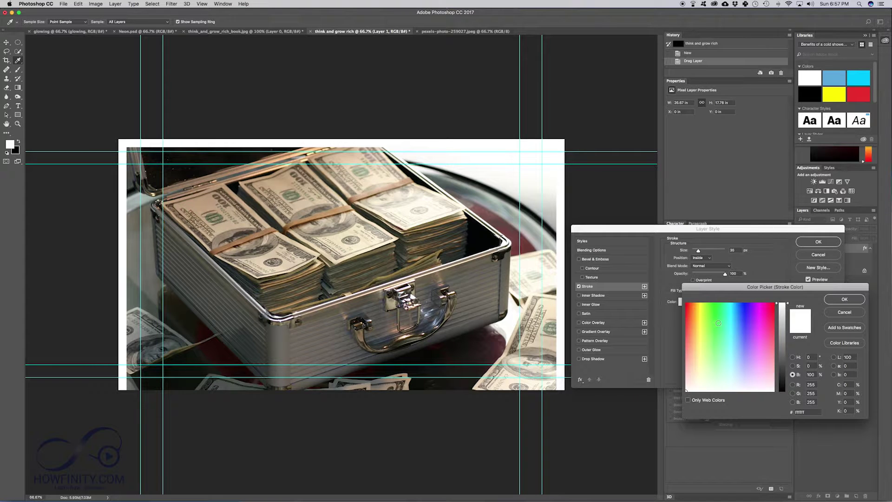
pyautogui.moveTo(709, 305)
pyautogui.mouseDown()
pyautogui.moveTo(725, 293)
pyautogui.moveTo(716, 295)
pyautogui.mouseUp()
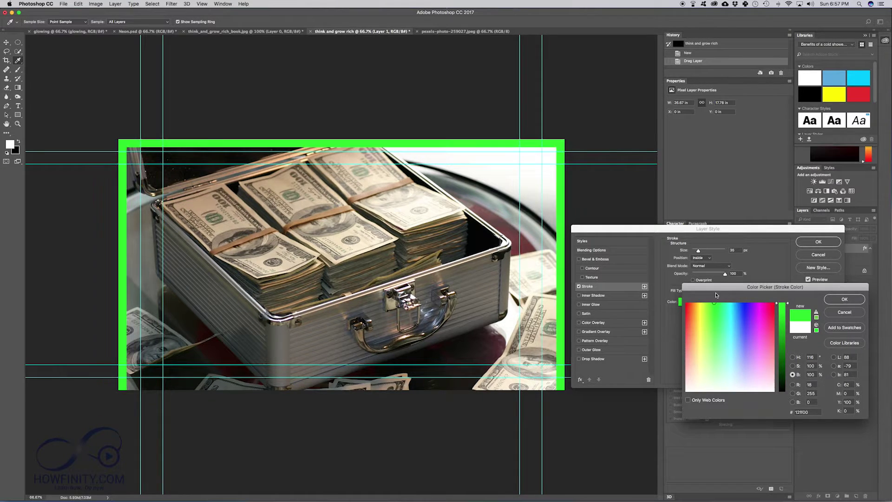
pyautogui.click(845, 300)
pyautogui.click(817, 242)
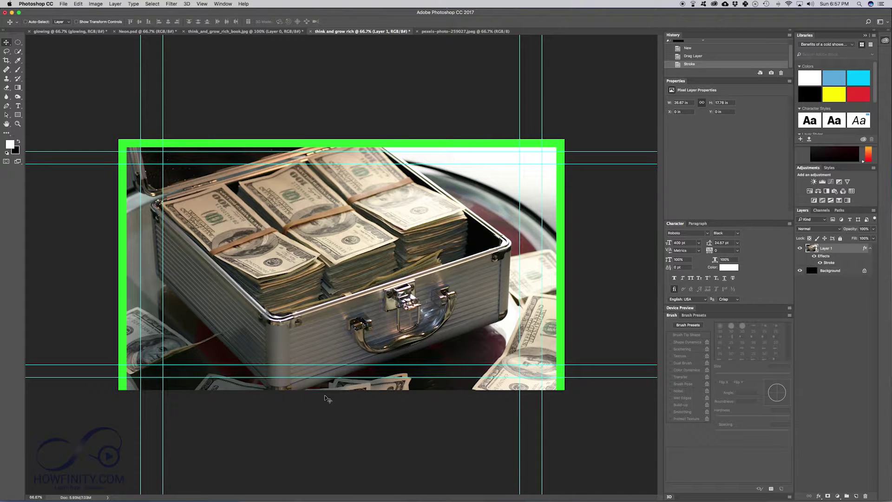
pyautogui.press('super+t')
# Step: Scale the money photo to 84% height and set the foreground colour to the border's green
pyautogui.moveTo(343, 436); pyautogui.dragTo(342, 390)
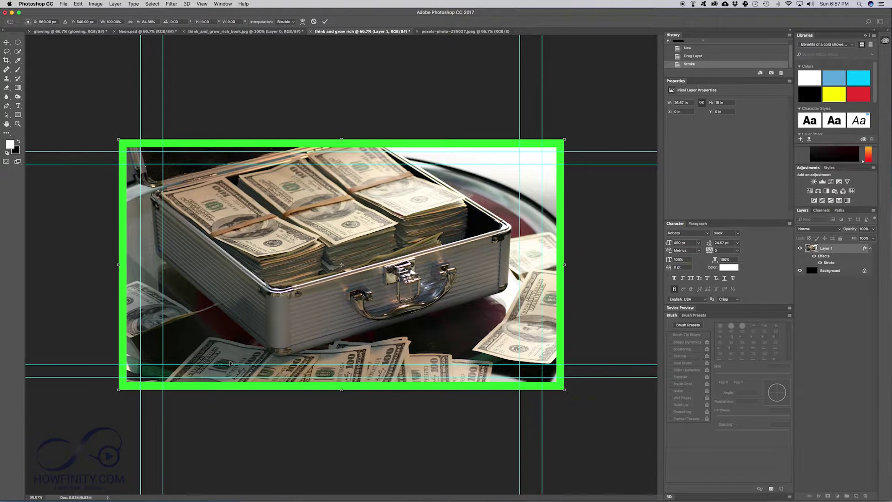
pyautogui.click(325, 21)
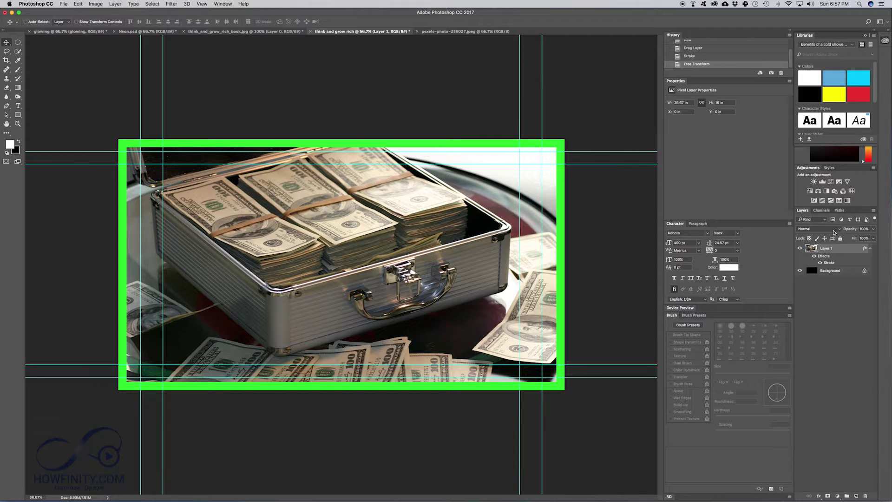
pyautogui.click(857, 496)
pyautogui.click(19, 114)
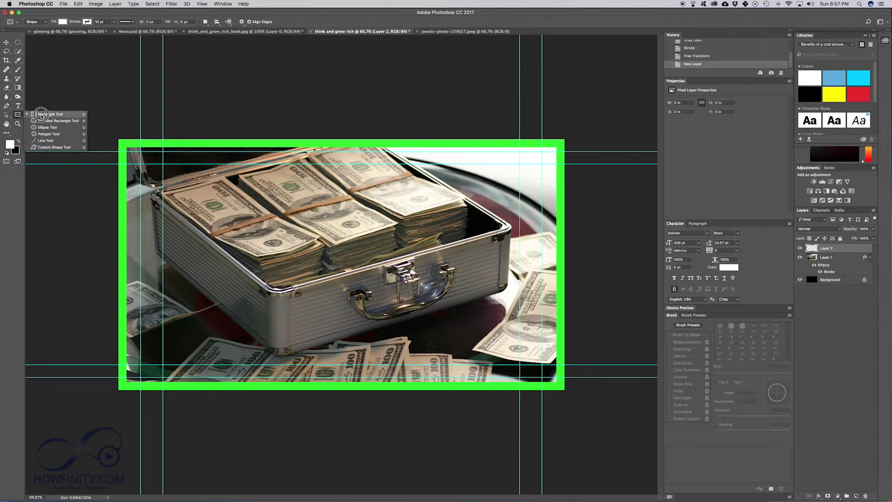
pyautogui.click(46, 114)
pyautogui.click(10, 144)
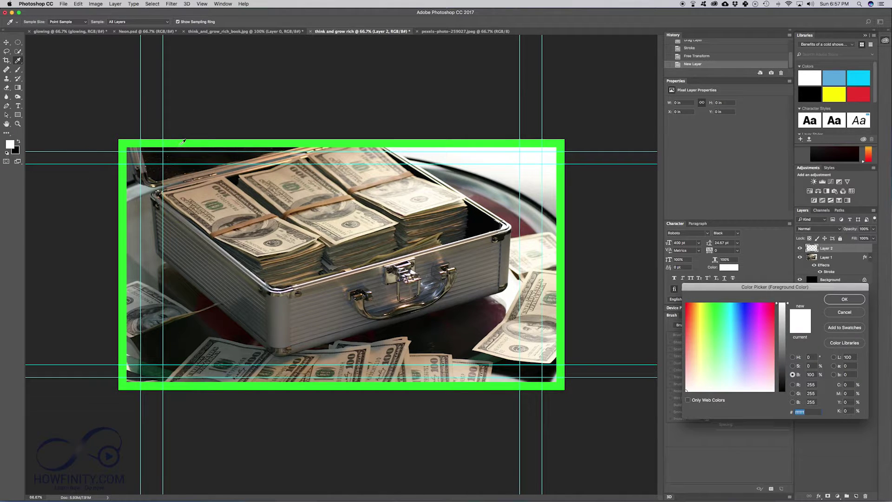
pyautogui.click(367, 144)
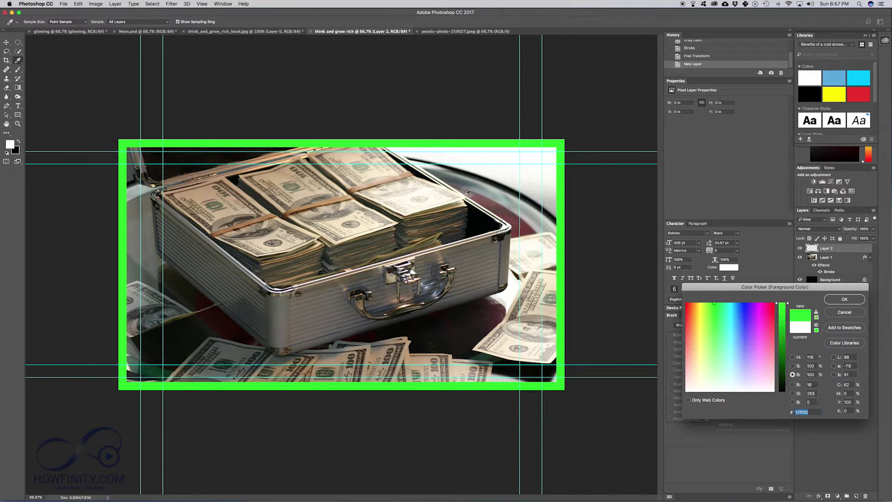
pyautogui.click(845, 302)
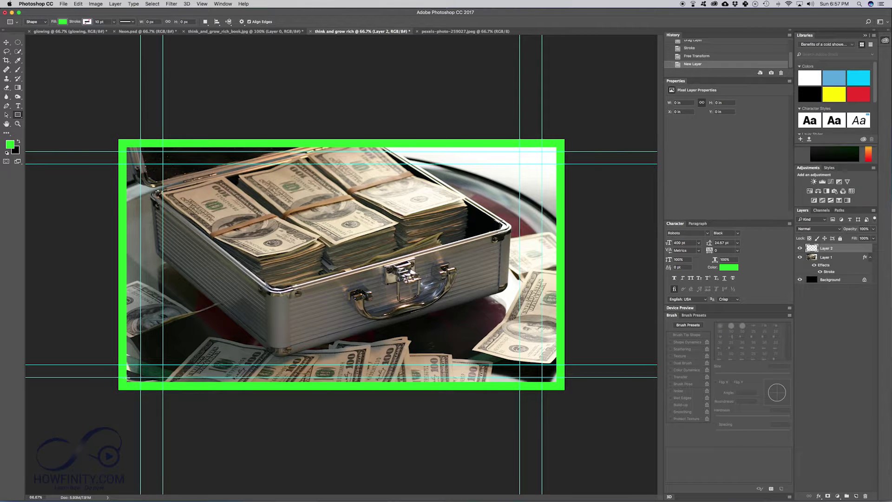
# Step: Draw green test rectangles along the bottom and right, delete them, and add a new layer
pyautogui.moveTo(115, 379); pyautogui.dragTo(576, 393)
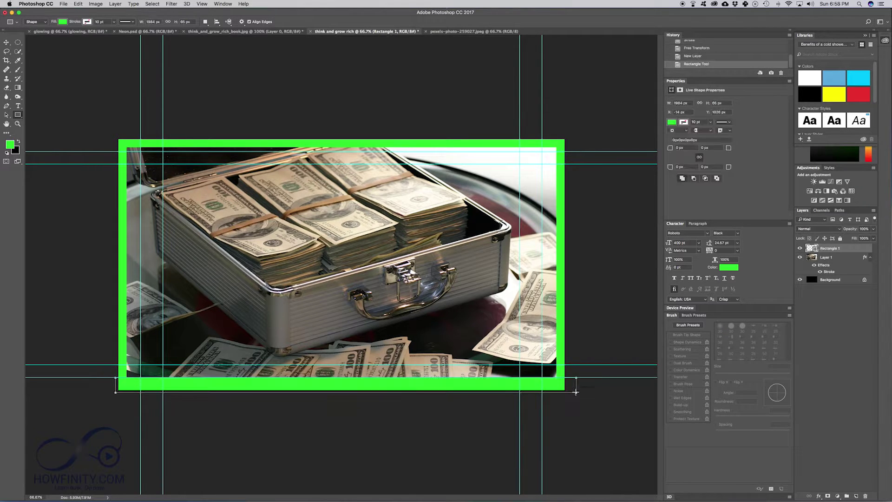
pyautogui.moveTo(573, 126); pyautogui.dragTo(131, 386)
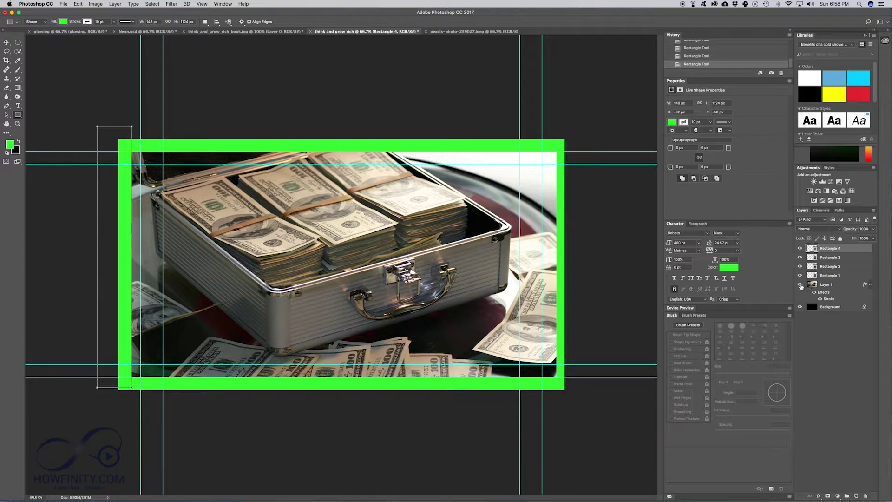
pyautogui.click(800, 285)
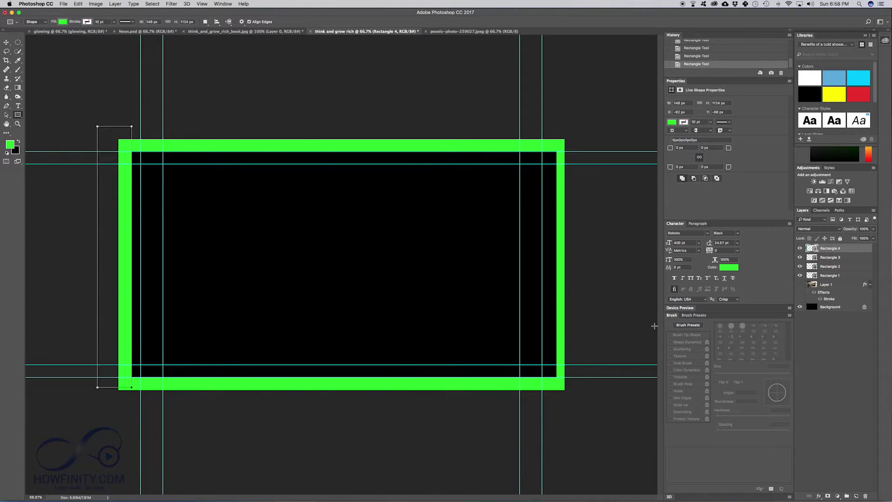
pyautogui.click(800, 285)
pyautogui.click(843, 277)
pyautogui.keyDown('shift'); pyautogui.click(844, 250); pyautogui.keyUp('shift')
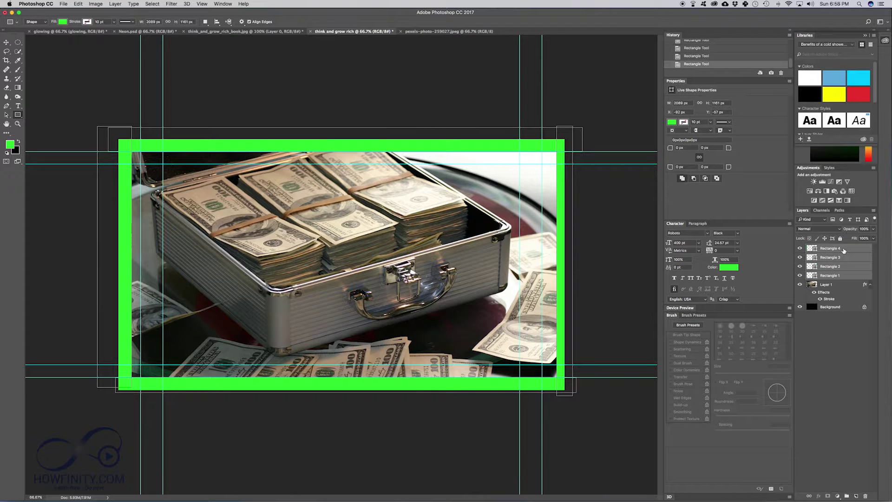
pyautogui.press('Delete')
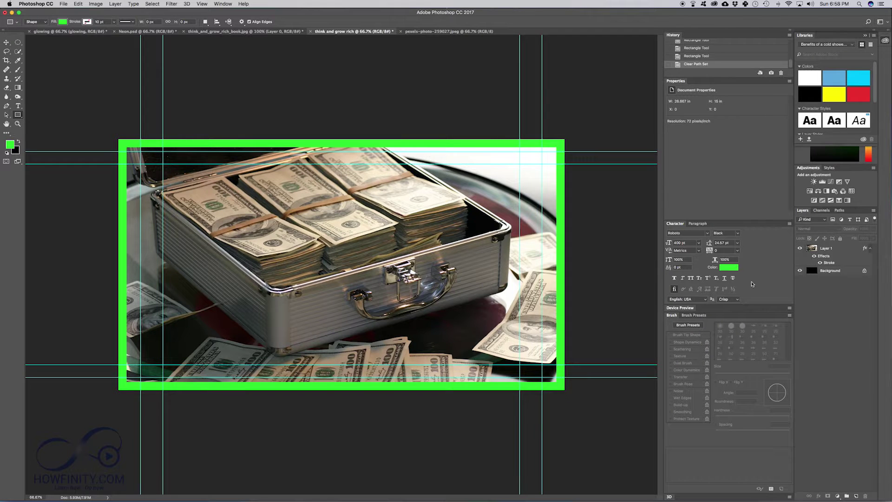
pyautogui.click(857, 496)
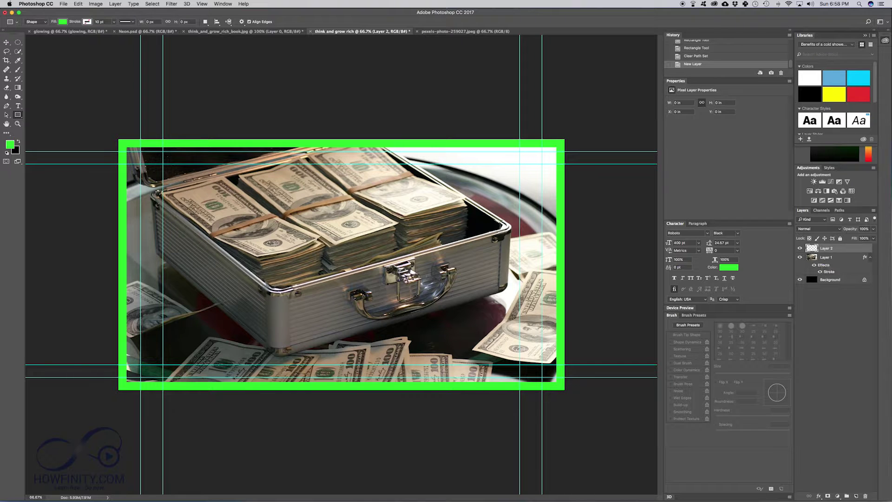
# Step: Start a text layer on the photo and keep bright green as the text colour
pyautogui.press('t')
pyautogui.click(210, 322)
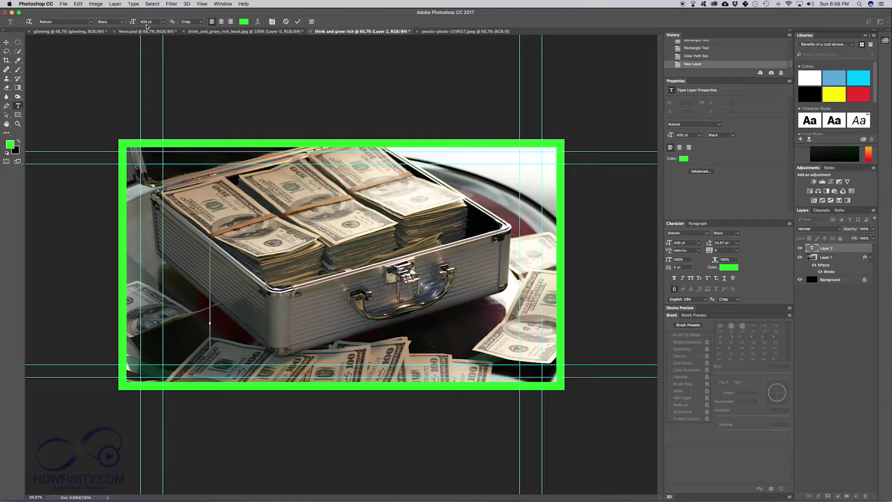
pyautogui.click(244, 22)
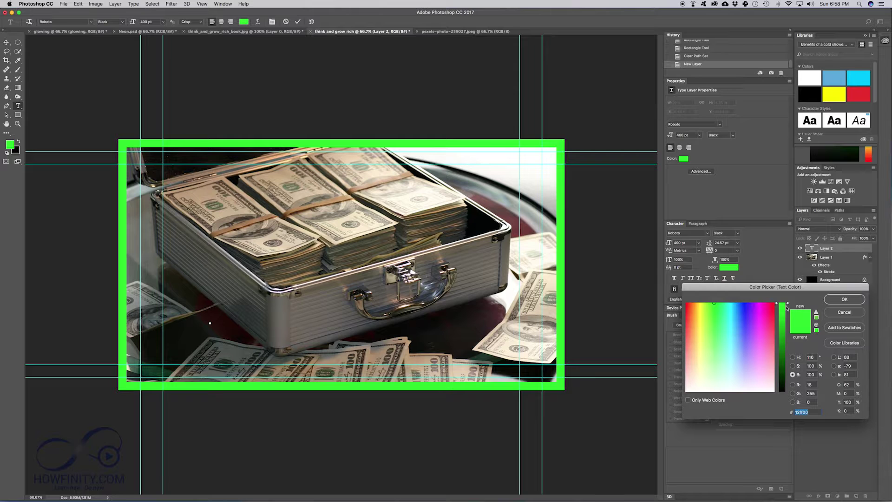
pyautogui.click(731, 305)
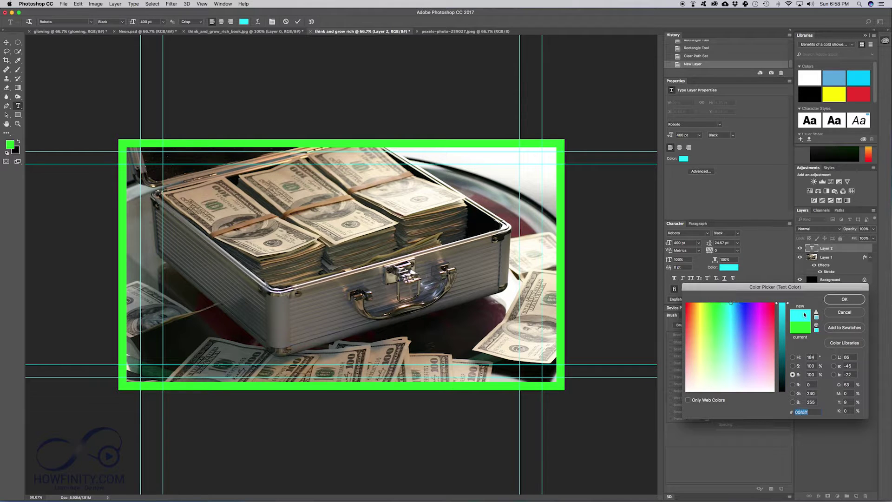
pyautogui.moveTo(702, 312)
pyautogui.mouseDown()
pyautogui.moveTo(673, 295)
pyautogui.moveTo(717, 305)
pyautogui.mouseUp()
pyautogui.click(842, 300)
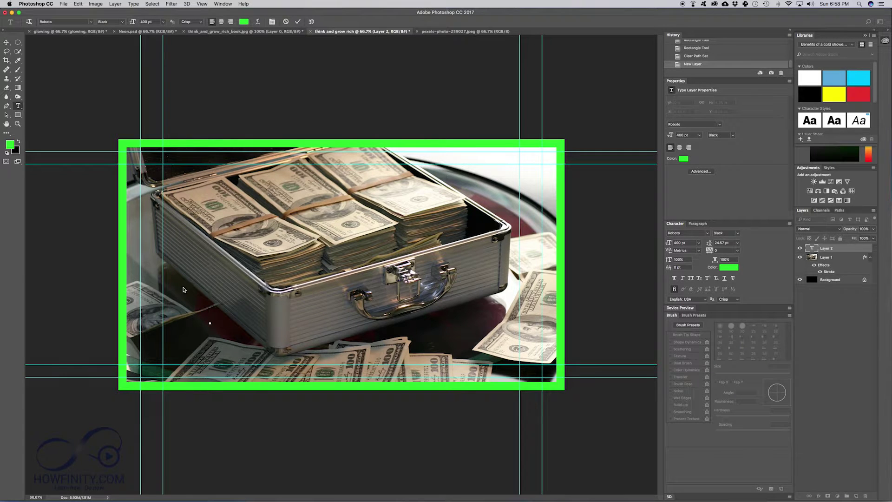
# Step: Set the type size to 200 pt and type the THINK & GROW RICH title
pyautogui.click(162, 21)
pyautogui.click(147, 21)
pyautogui.write('200')
pyautogui.click(298, 21)
pyautogui.click(210, 313)
pyautogui.write('THINK AND')
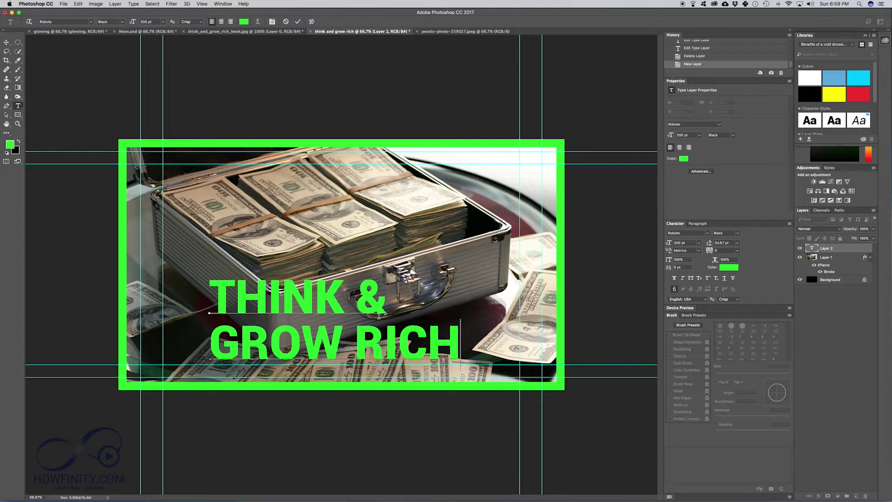
pyautogui.click(298, 21)
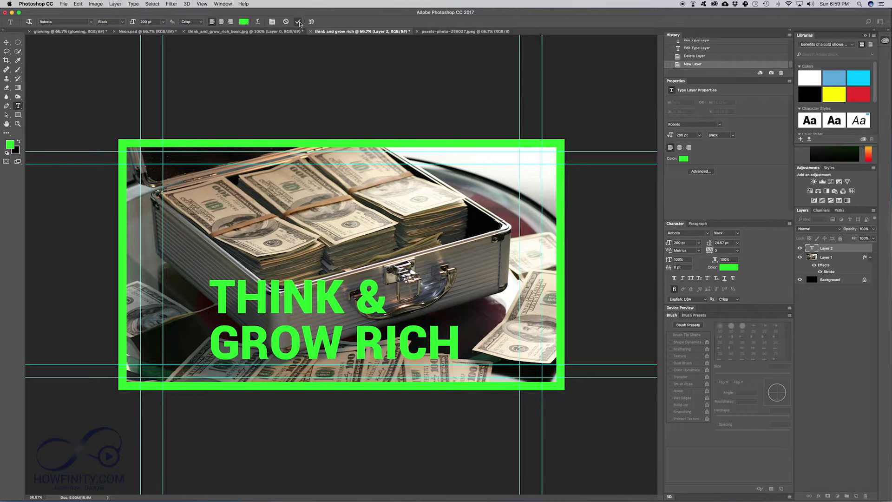
# Step: Move the title to the upper left and break it so RICH sits on a third line
pyautogui.press('v')
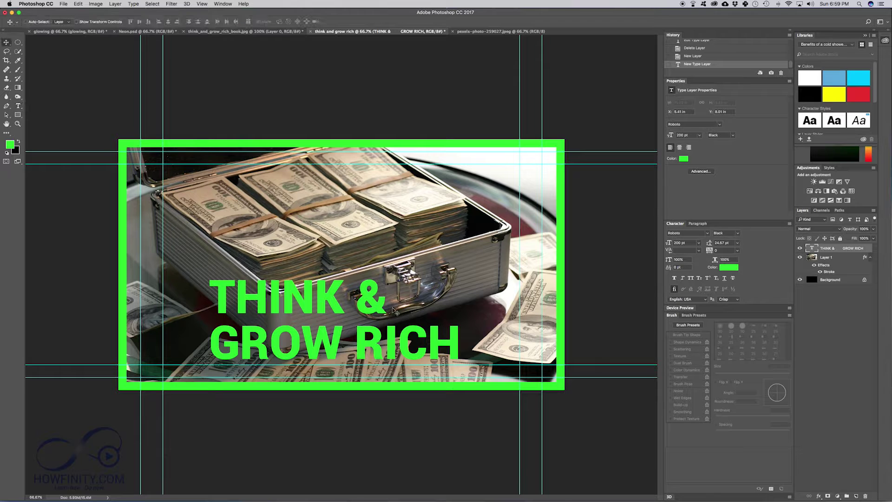
pyautogui.moveTo(371, 308); pyautogui.dragTo(301, 230)
pyautogui.doubleClick(812, 249)
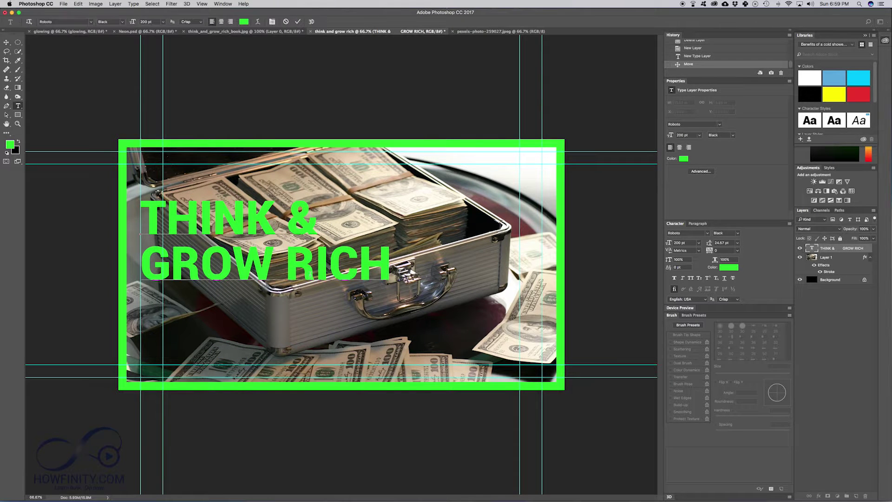
pyautogui.click(295, 267)
pyautogui.press('Return')
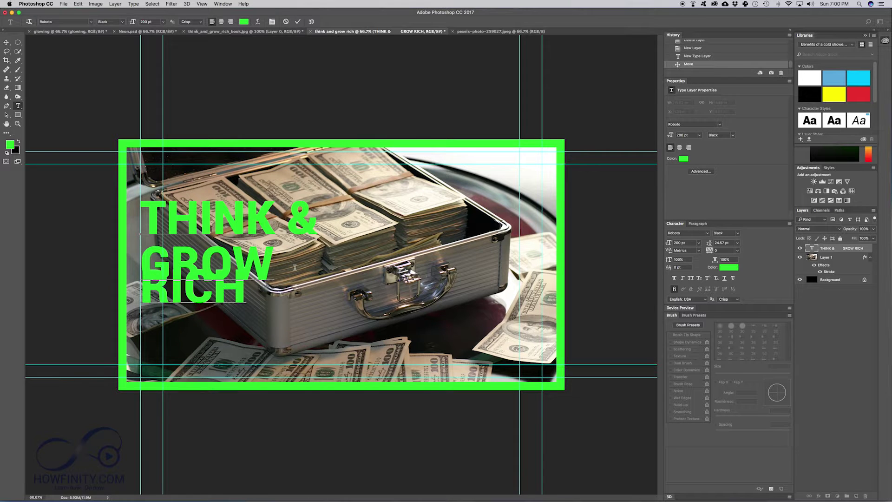
pyautogui.click(298, 23)
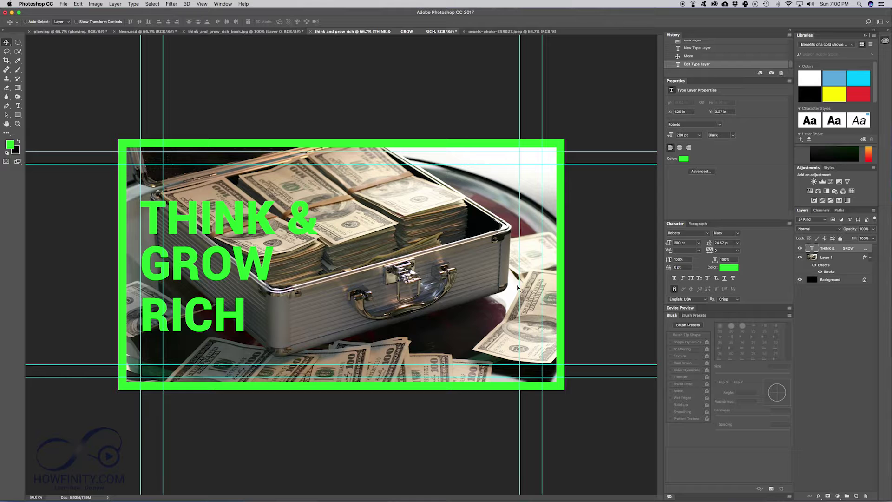
pyautogui.doubleClick(813, 249)
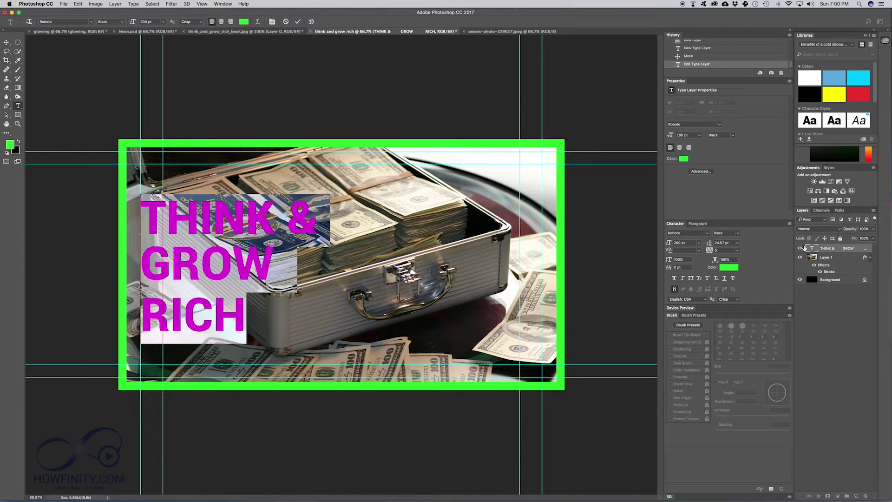
pyautogui.doubleClick(858, 248)
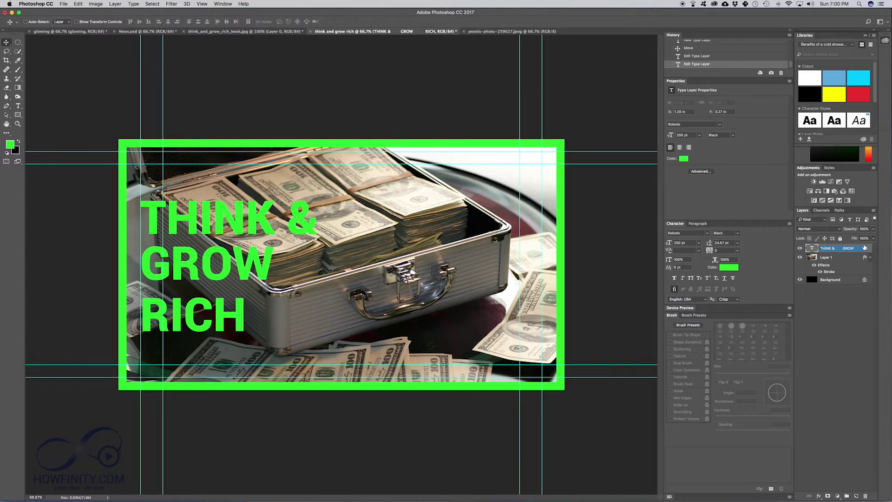
pyautogui.doubleClick(869, 247)
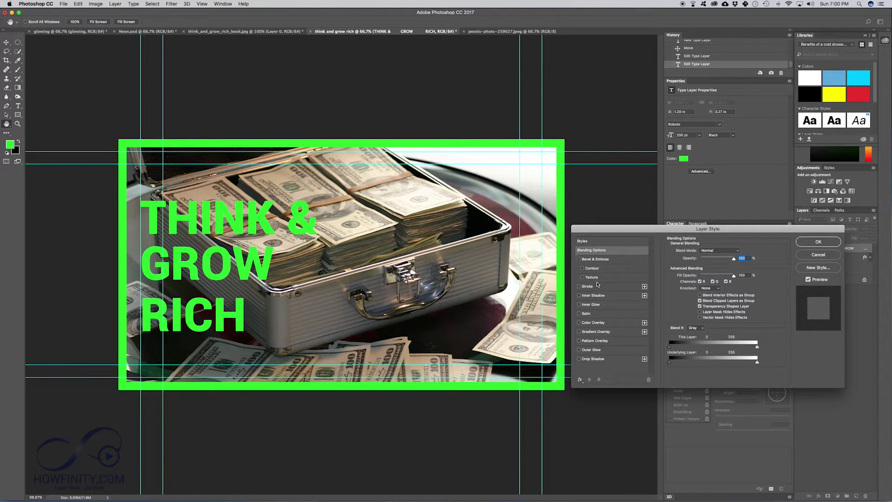
# Step: Give the title a 13 px black outside stroke and nudge it slightly right
pyautogui.click(579, 286)
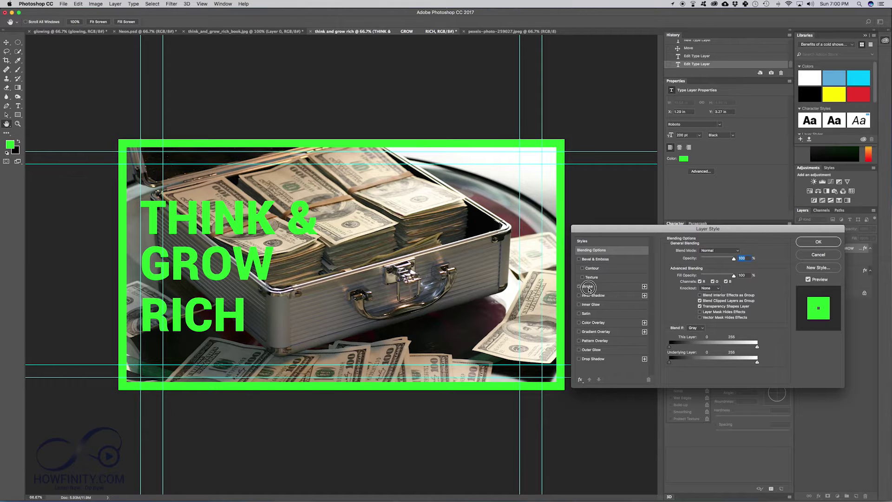
pyautogui.click(589, 287)
pyautogui.click(685, 302)
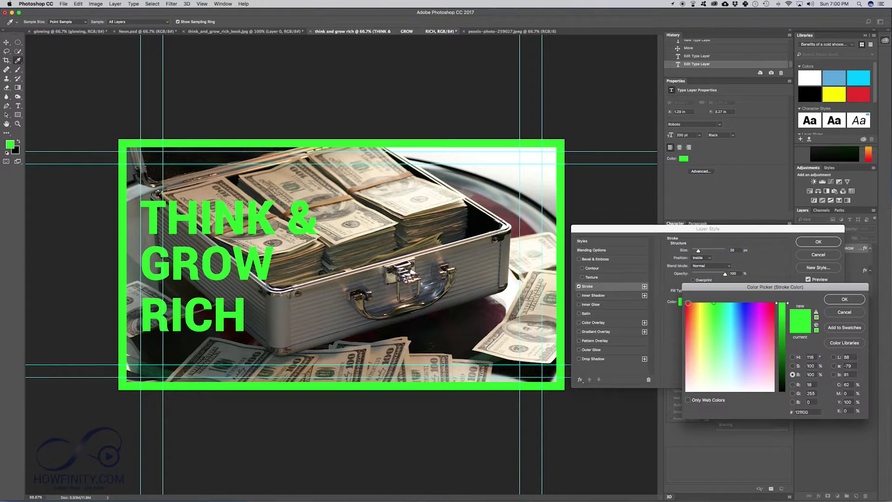
pyautogui.moveTo(784, 380); pyautogui.dragTo(782, 416)
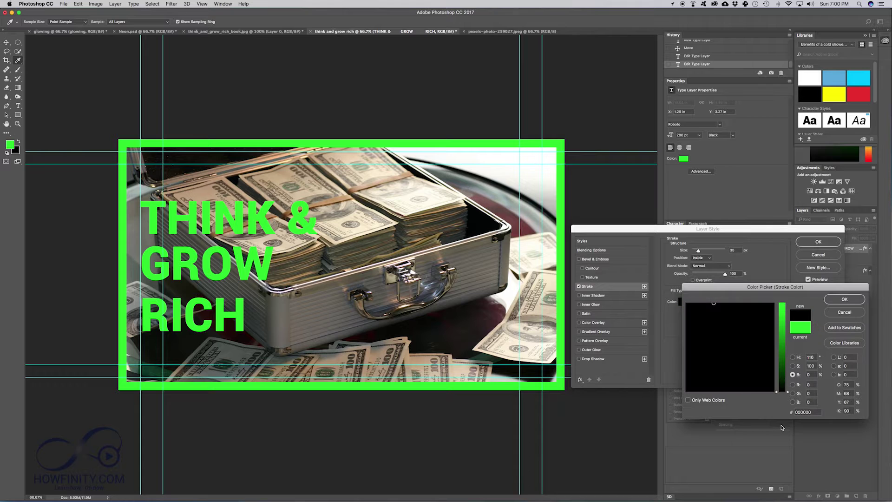
pyautogui.click(844, 299)
pyautogui.moveTo(698, 253); pyautogui.dragTo(696, 251)
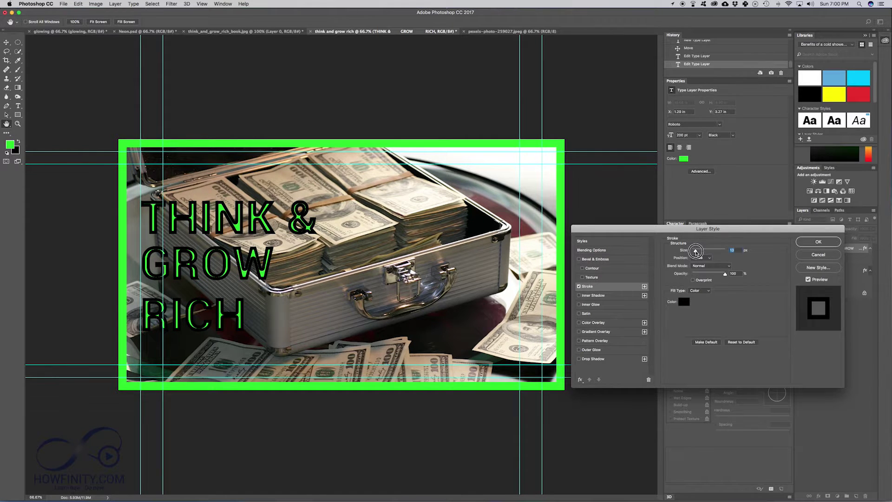
pyautogui.click(703, 258)
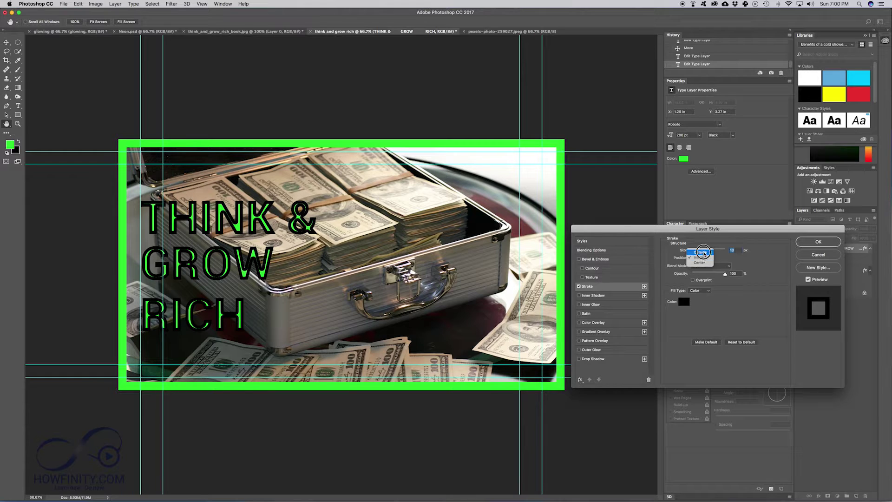
pyautogui.click(703, 252)
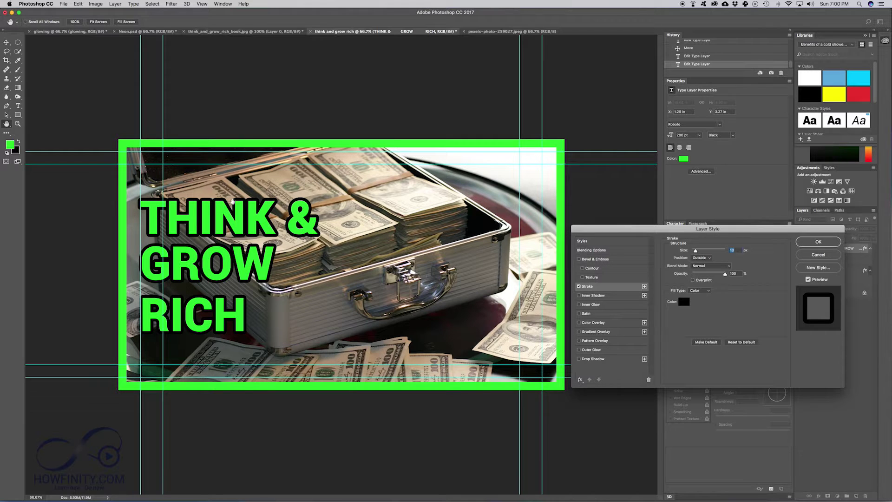
pyautogui.click(819, 243)
pyautogui.press('v')
pyautogui.moveTo(221, 227); pyautogui.dragTo(239, 214)
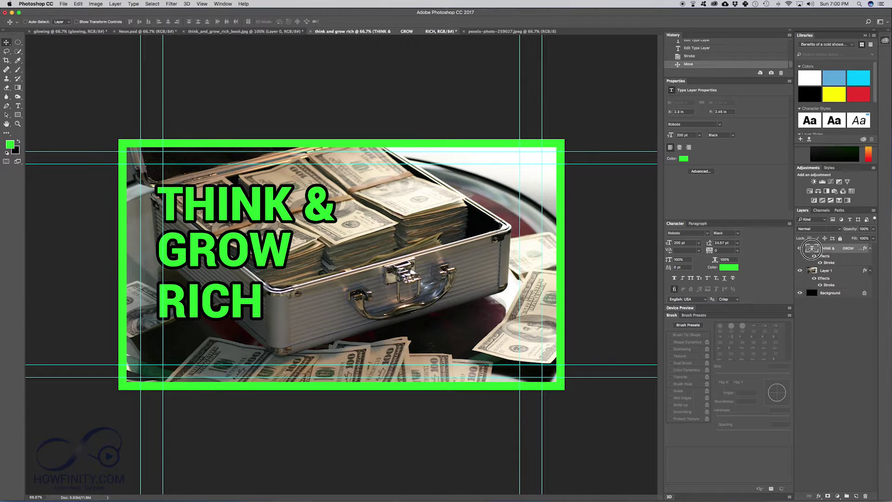
# Step: Enlarge the title to 250 pt and increase its leading to spread the three lines
pyautogui.doubleClick(812, 248)
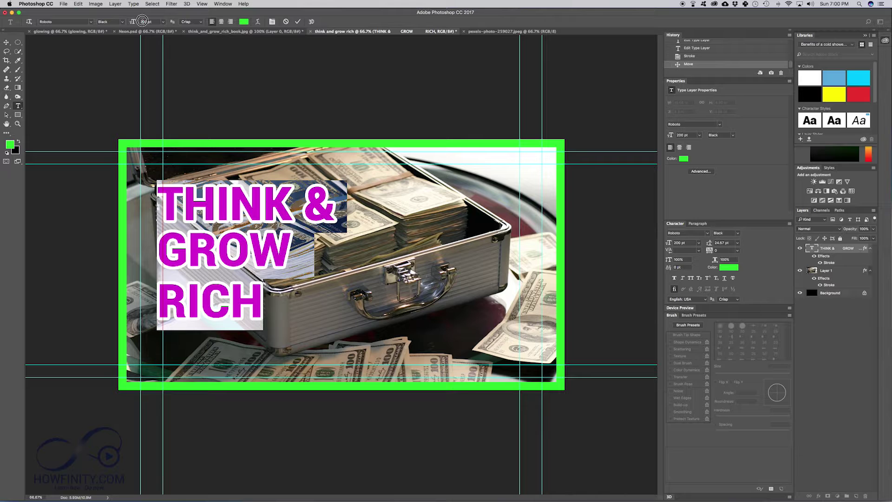
pyautogui.click(143, 22)
pyautogui.write('20')
pyautogui.press('Return')
pyautogui.write('250')
pyautogui.press('Return')
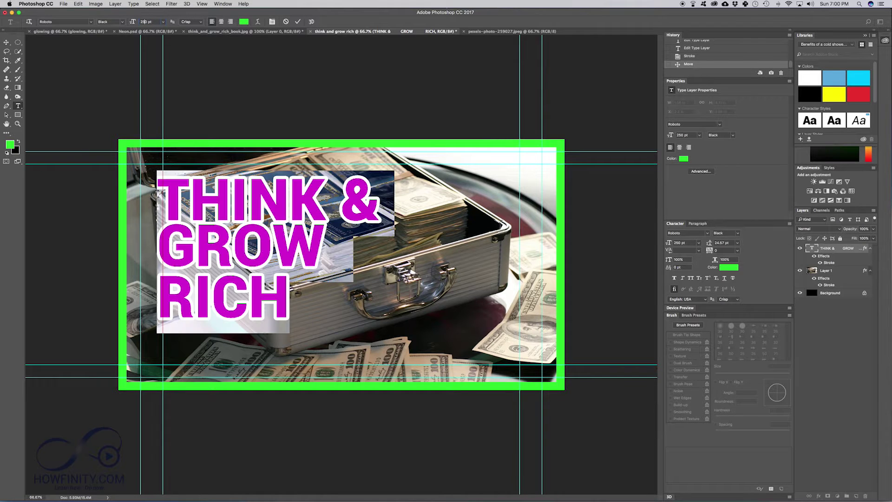
pyautogui.click(272, 23)
pyautogui.moveTo(709, 243); pyautogui.dragTo(710, 244)
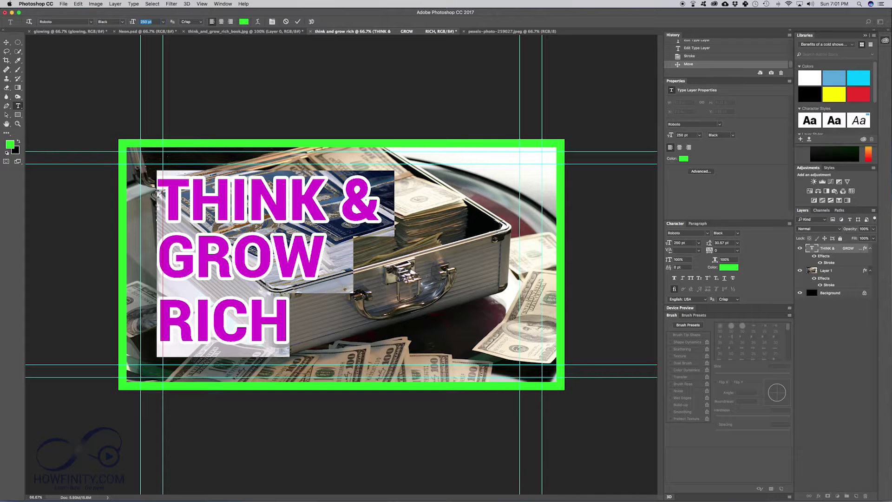
pyautogui.click(298, 22)
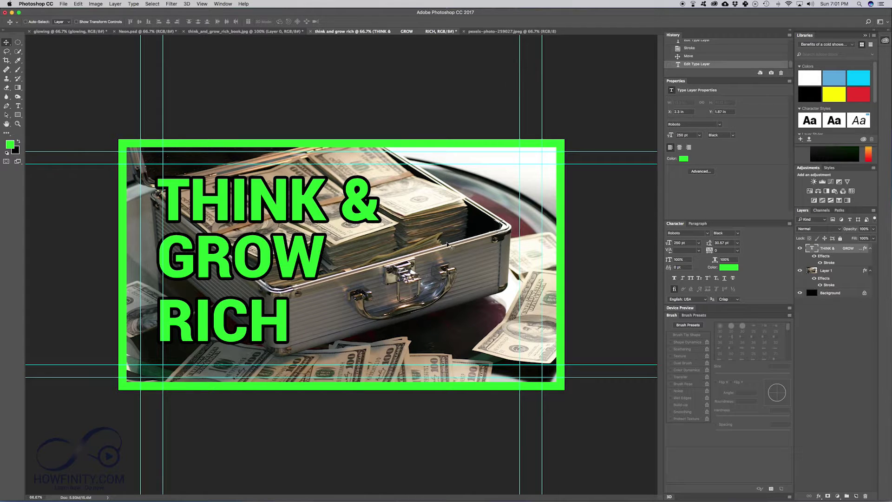
# Step: Bring the book cover into the thumbnail, scale it down, and position it on the right
pyautogui.click(247, 31)
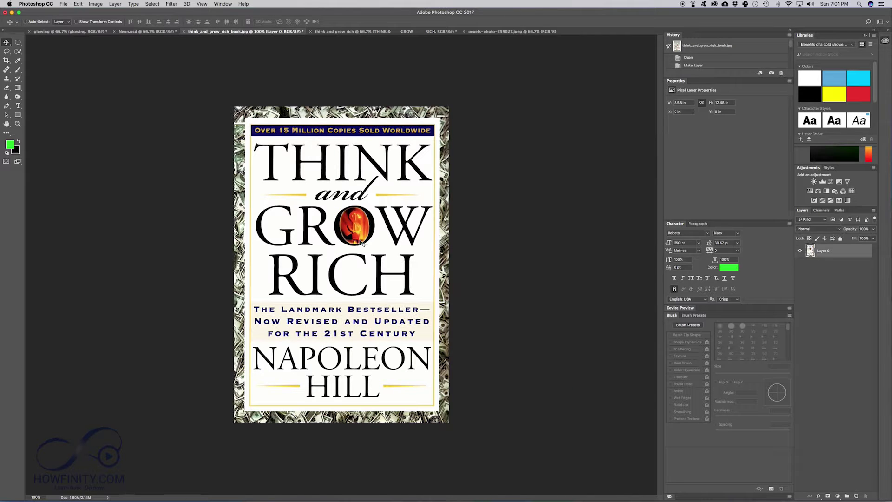
pyautogui.moveTo(849, 255); pyautogui.dragTo(458, 235)
pyautogui.moveTo(480, 191); pyautogui.dragTo(488, 225)
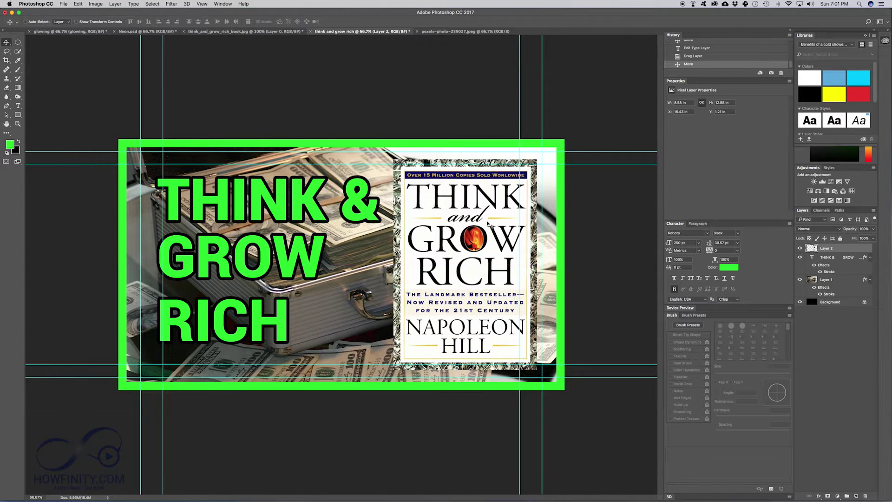
pyautogui.hotkey('ctrl', 't')
pyautogui.moveTo(536, 160); pyautogui.dragTo(562, 150)
pyautogui.press('Return')
pyautogui.moveTo(497, 209); pyautogui.dragTo(504, 225)
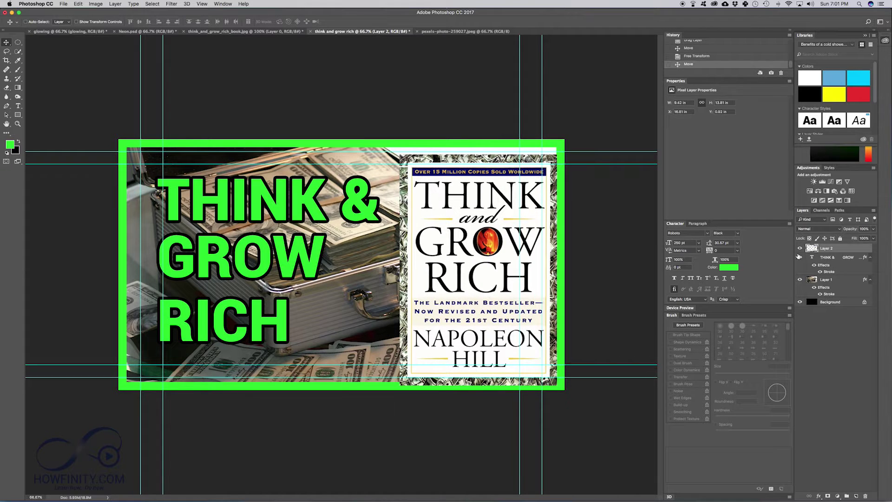
# Step: Rename the book cover layer 'book' and the photo layer 'money'
pyautogui.doubleClick(829, 254)
pyautogui.write('book')
pyautogui.press('Return')
pyautogui.click(800, 248)
pyautogui.click(800, 248)
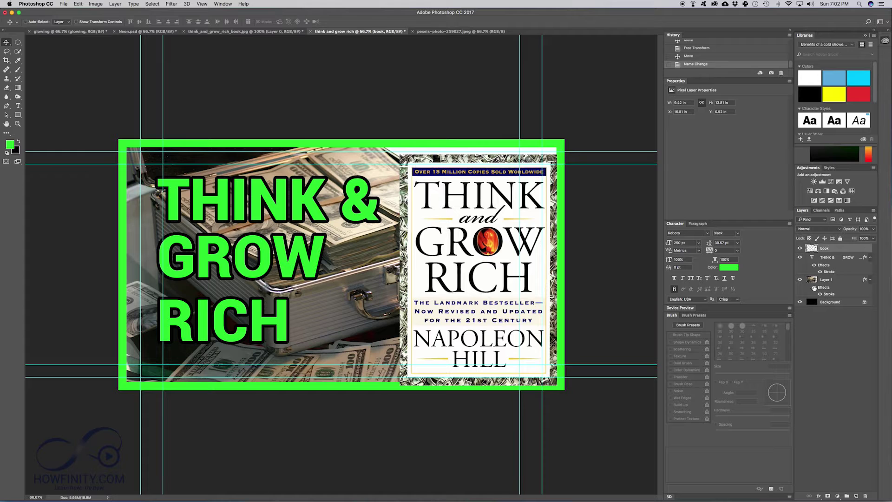
pyautogui.click(840, 281)
pyautogui.doubleClick(825, 280)
pyautogui.write('money')
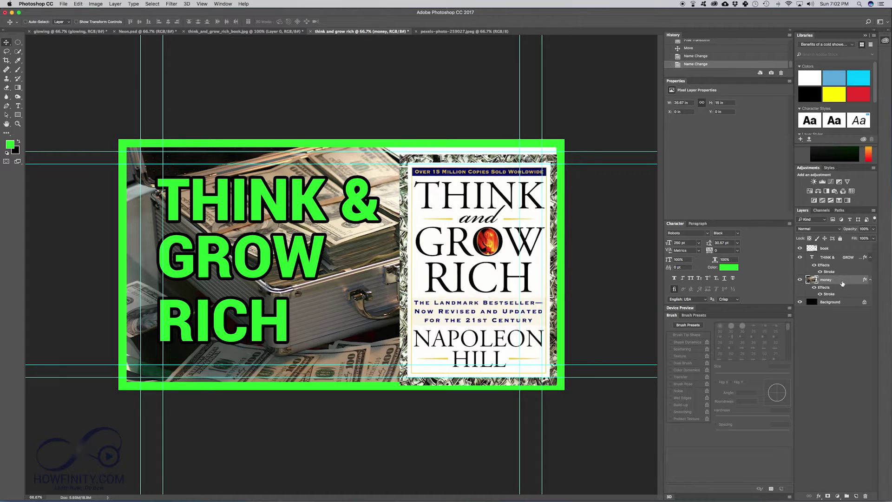
# Step: Add a Satin layer effect with adjusted opacity to the money layer, comparing it on and off
pyautogui.doubleClick(864, 281)
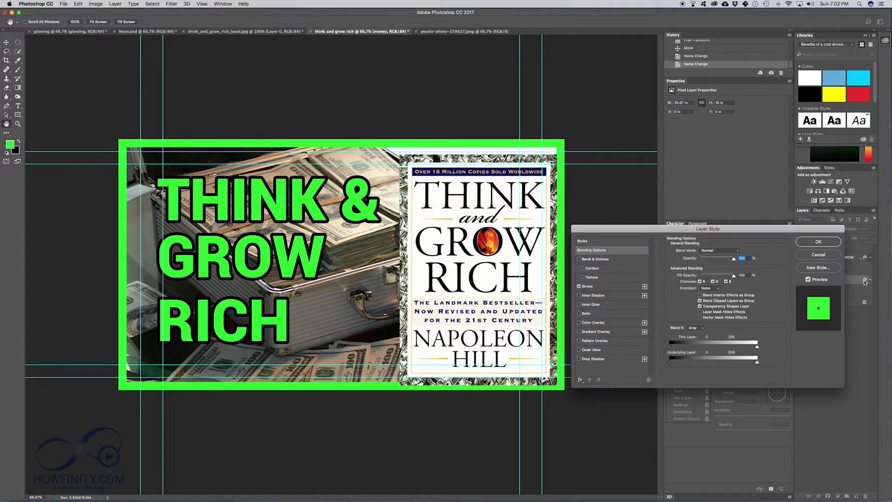
pyautogui.click(579, 313)
pyautogui.click(584, 314)
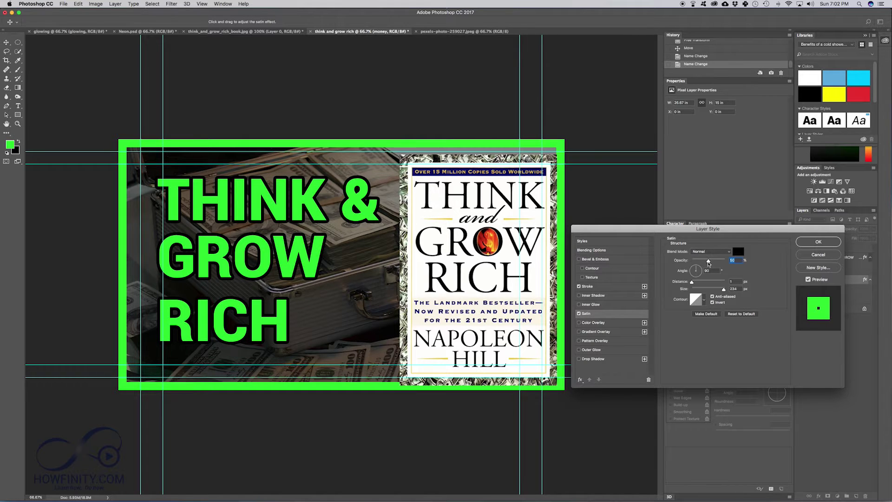
pyautogui.moveTo(708, 260)
pyautogui.mouseDown()
pyautogui.moveTo(693, 263)
pyautogui.moveTo(716, 262)
pyautogui.mouseUp()
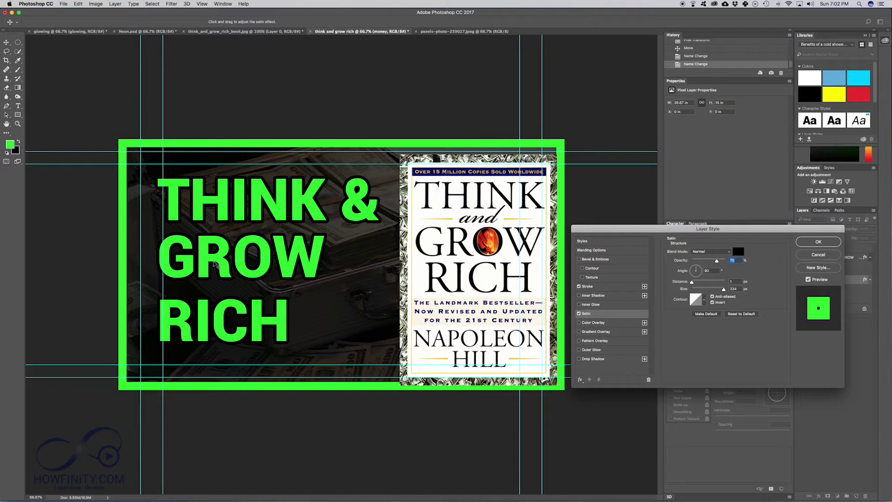
pyautogui.click(580, 313)
pyautogui.click(579, 314)
pyautogui.click(818, 241)
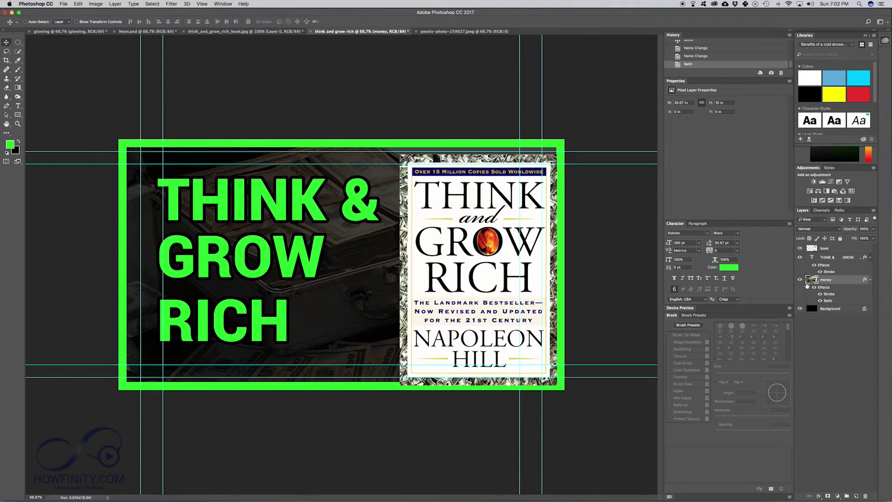
pyautogui.click(800, 280)
# Step: Change the headline from 250 pt to 200 pt All Caps and shift it slightly left
pyautogui.click(800, 280)
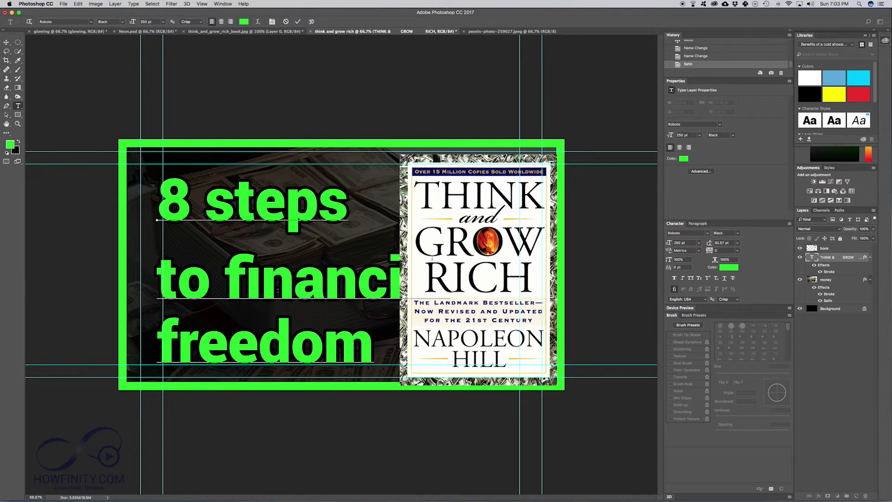
pyautogui.press('super+a')
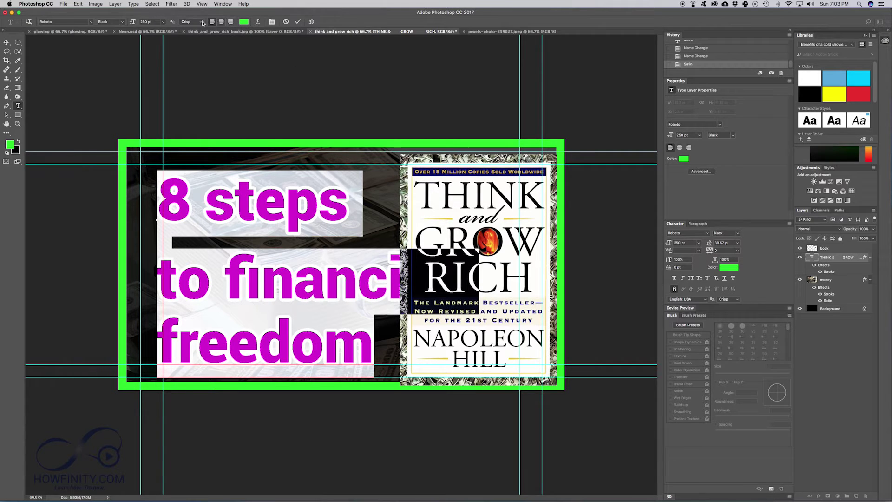
pyautogui.click(162, 23)
pyautogui.click(162, 22)
pyautogui.write('200')
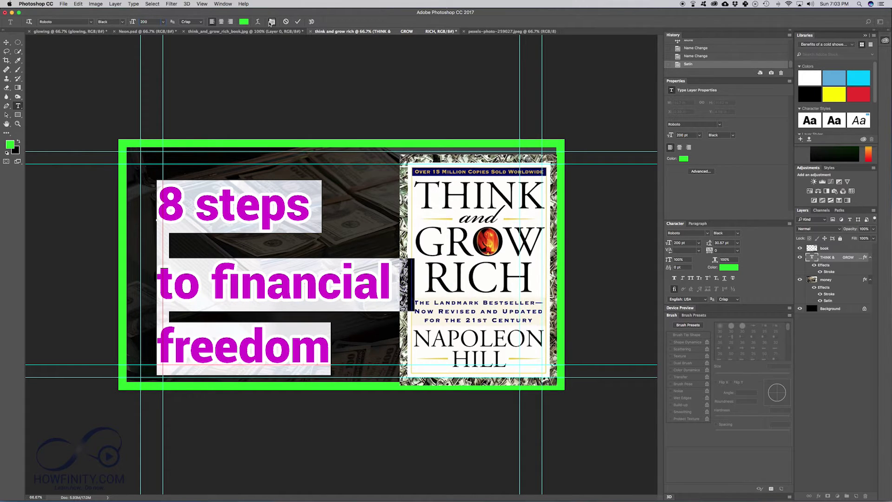
pyautogui.click(700, 279)
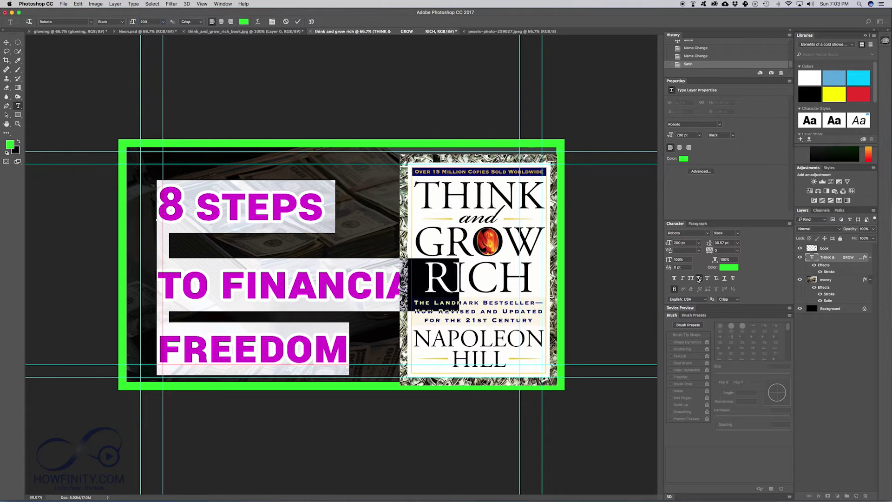
pyautogui.click(298, 21)
pyautogui.moveTo(302, 215); pyautogui.dragTo(285, 207)
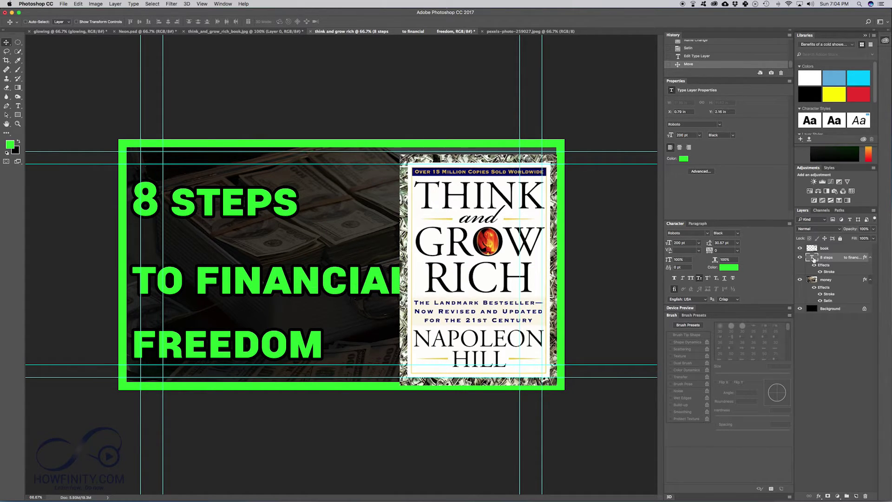
# Step: Set the headline font size to 180 pt and reduce its leading
pyautogui.click(828, 249)
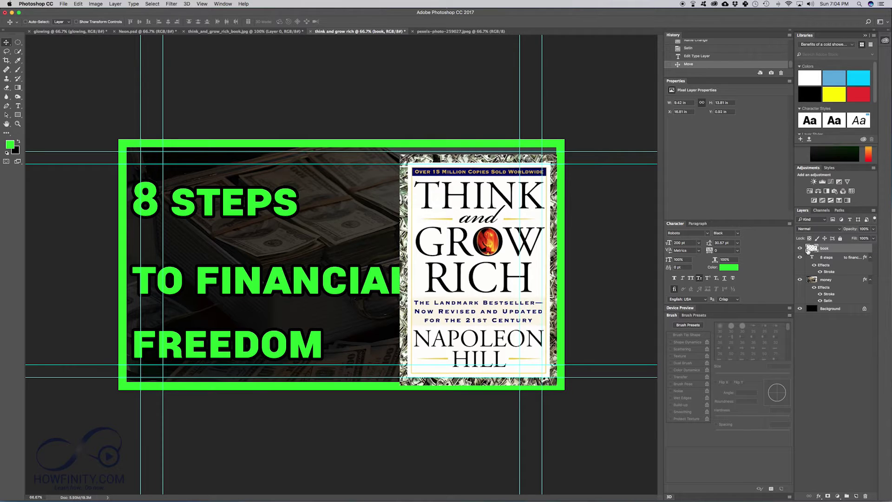
pyautogui.click(814, 258)
pyautogui.doubleClick(816, 260)
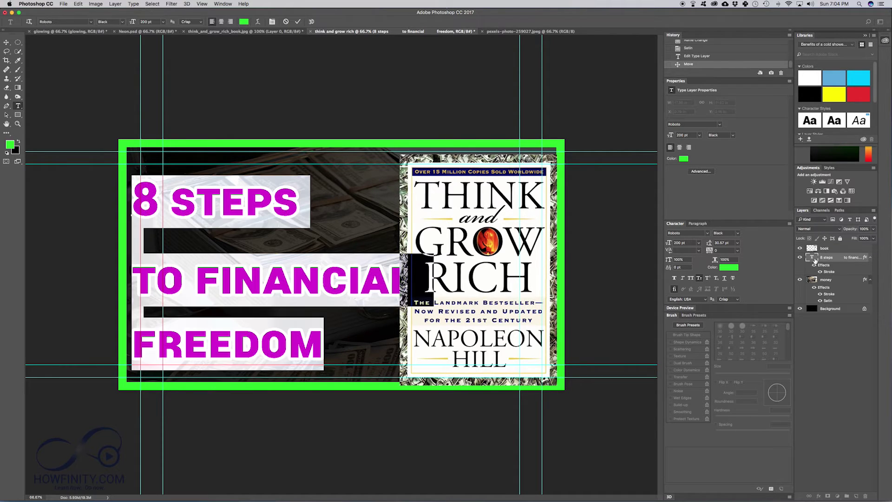
pyautogui.click(146, 22)
pyautogui.write('180')
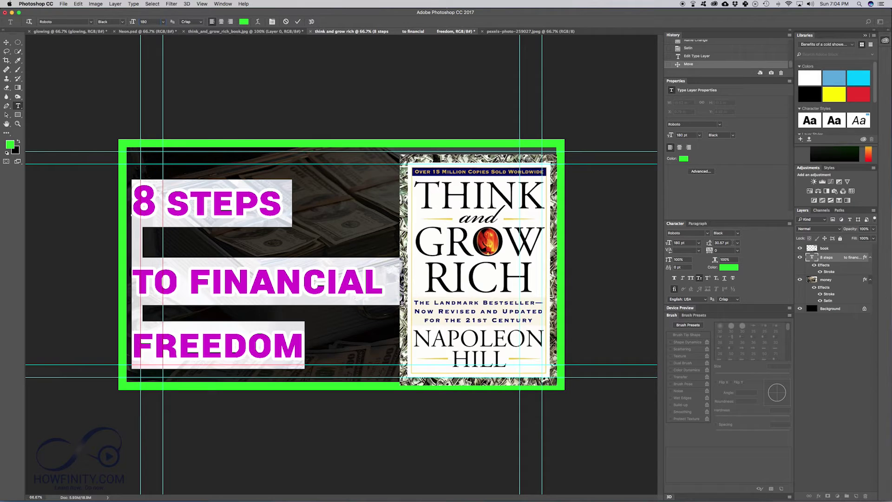
pyautogui.click(706, 244)
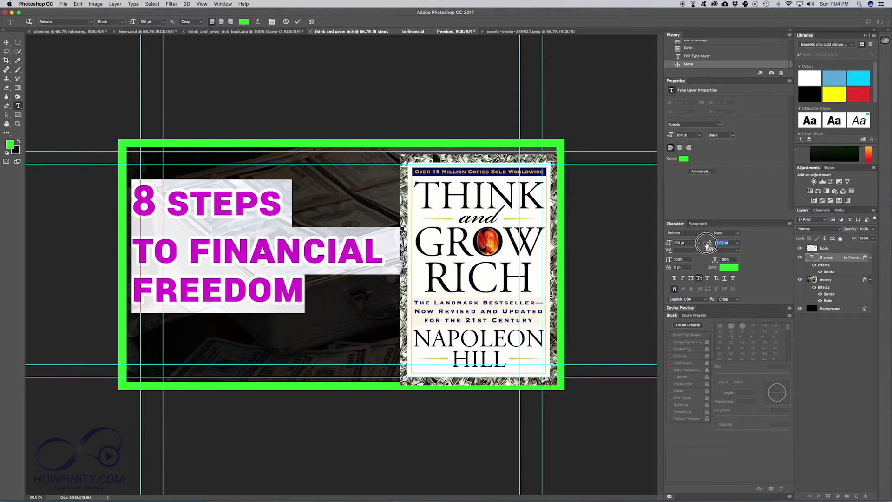
pyautogui.moveTo(707, 244); pyautogui.dragTo(706, 243)
pyautogui.click(297, 23)
# Step: Move the headline down and right, and lower the FREEDOM line slightly
pyautogui.press('v')
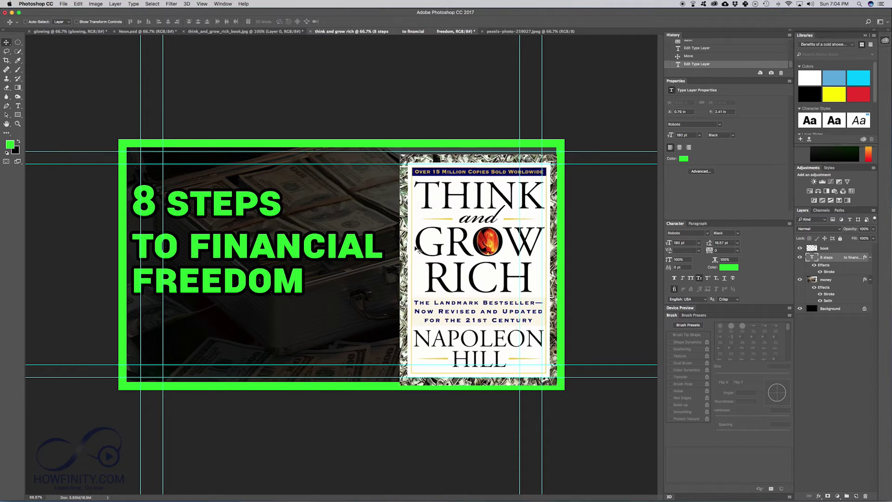
pyautogui.moveTo(301, 253); pyautogui.dragTo(310, 264)
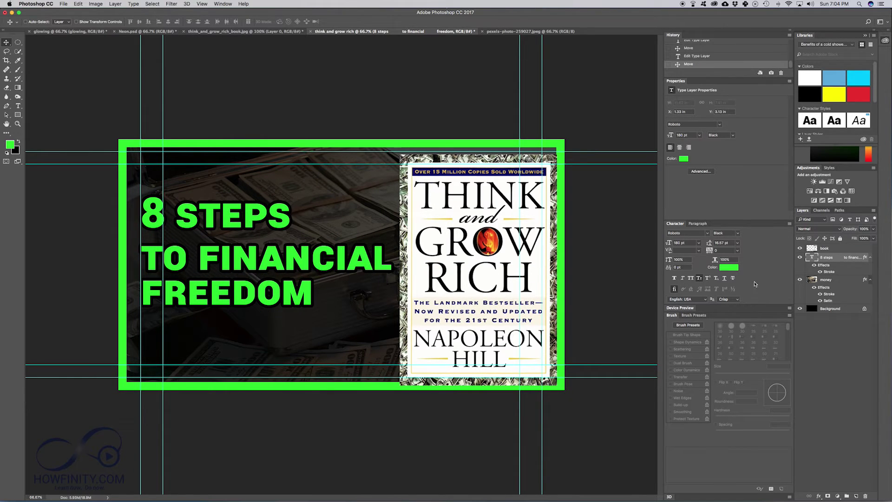
pyautogui.doubleClick(808, 258)
pyautogui.click(393, 266)
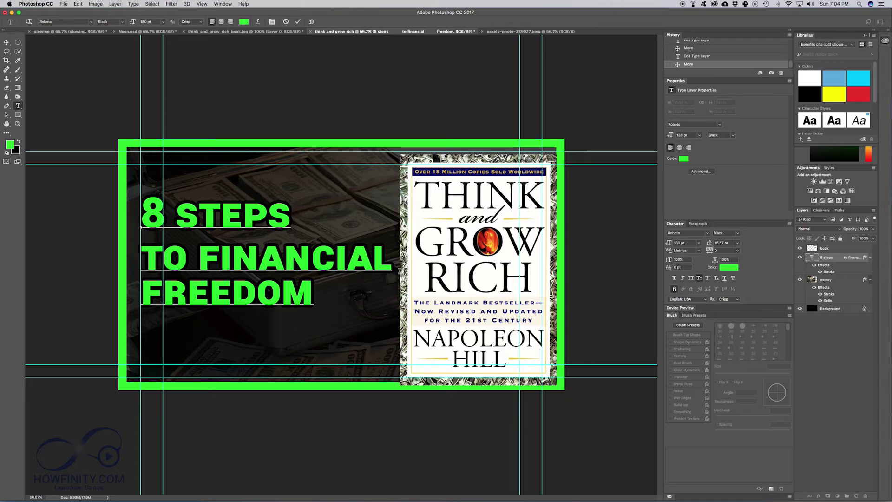
pyautogui.click(143, 294)
pyautogui.hotkey('alt', 'Down')
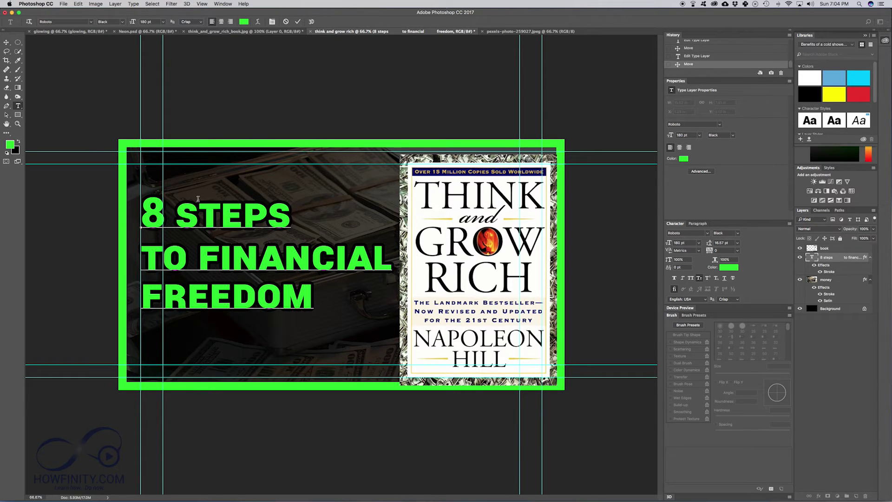
pyautogui.click(298, 21)
# Step: Select only the word FREEDOM in the headline and change its text colour to cyan
pyautogui.press('v')
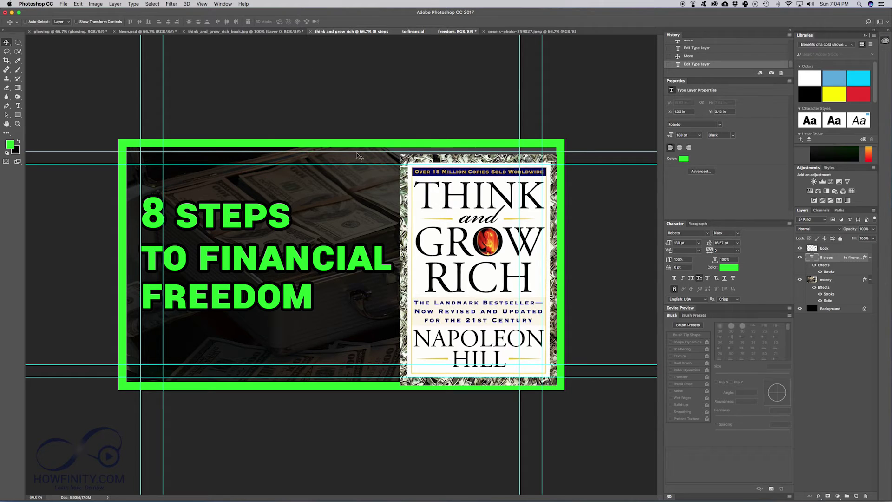
pyautogui.click(862, 324)
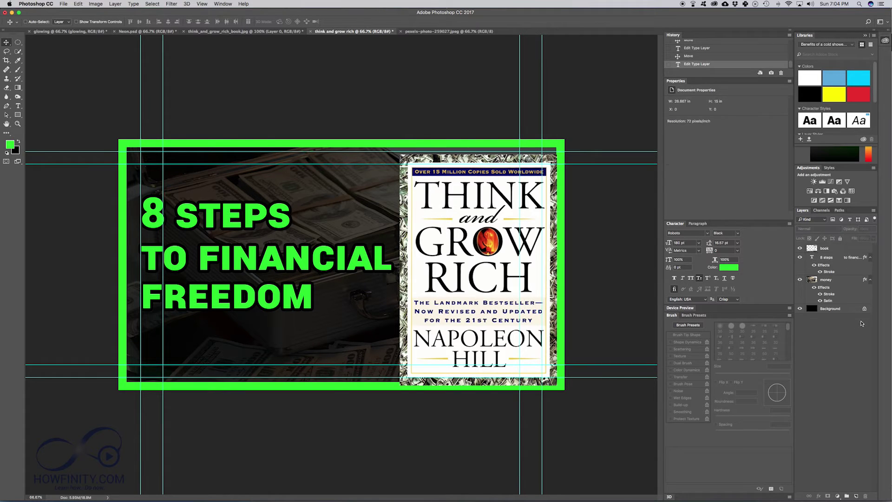
pyautogui.doubleClick(812, 257)
pyautogui.click(281, 262)
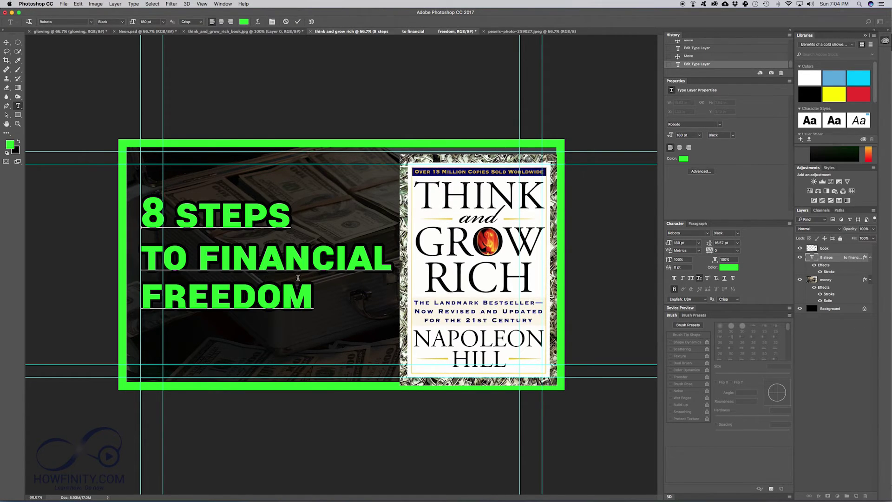
pyautogui.moveTo(141, 296); pyautogui.dragTo(339, 299)
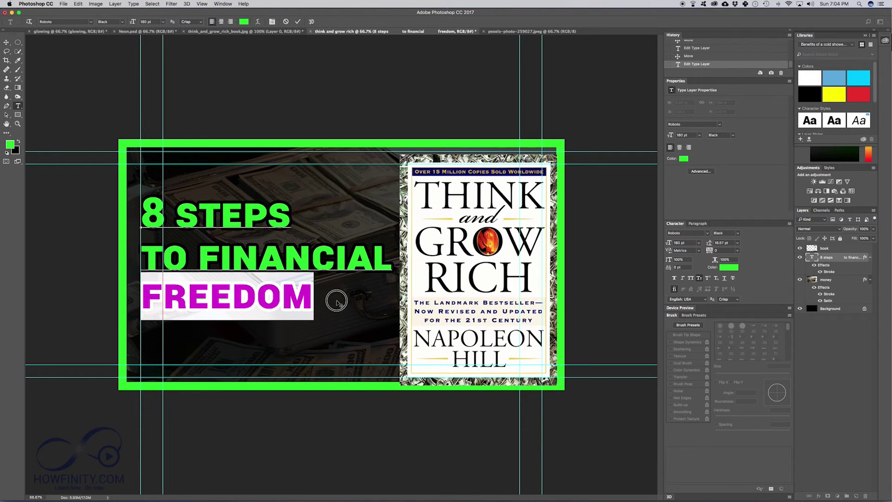
pyautogui.click(244, 22)
pyautogui.moveTo(725, 305); pyautogui.dragTo(732, 300)
pyautogui.click(844, 299)
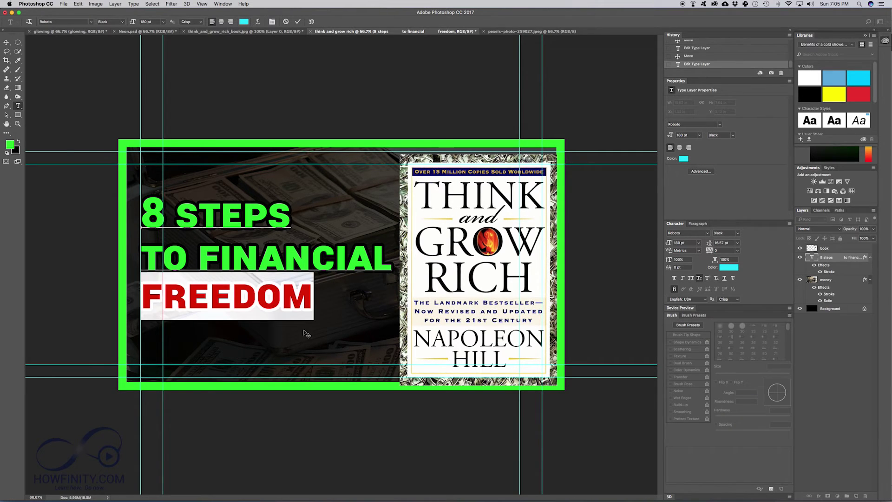
pyautogui.click(281, 299)
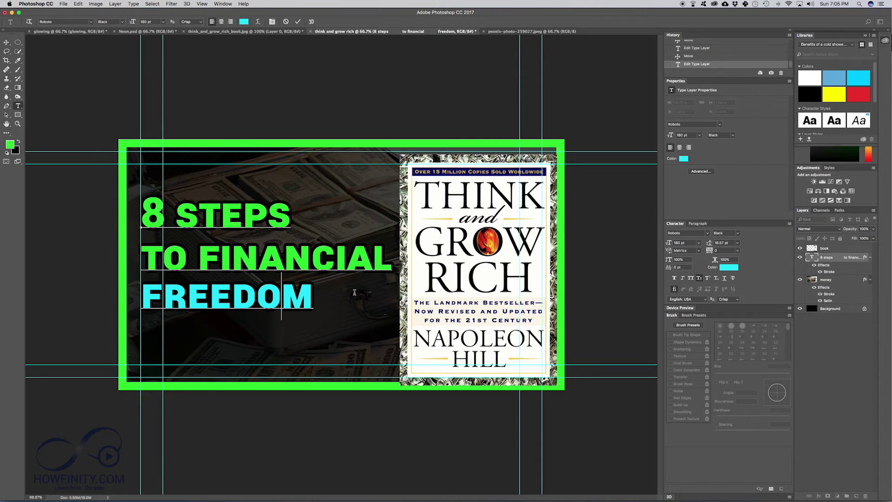